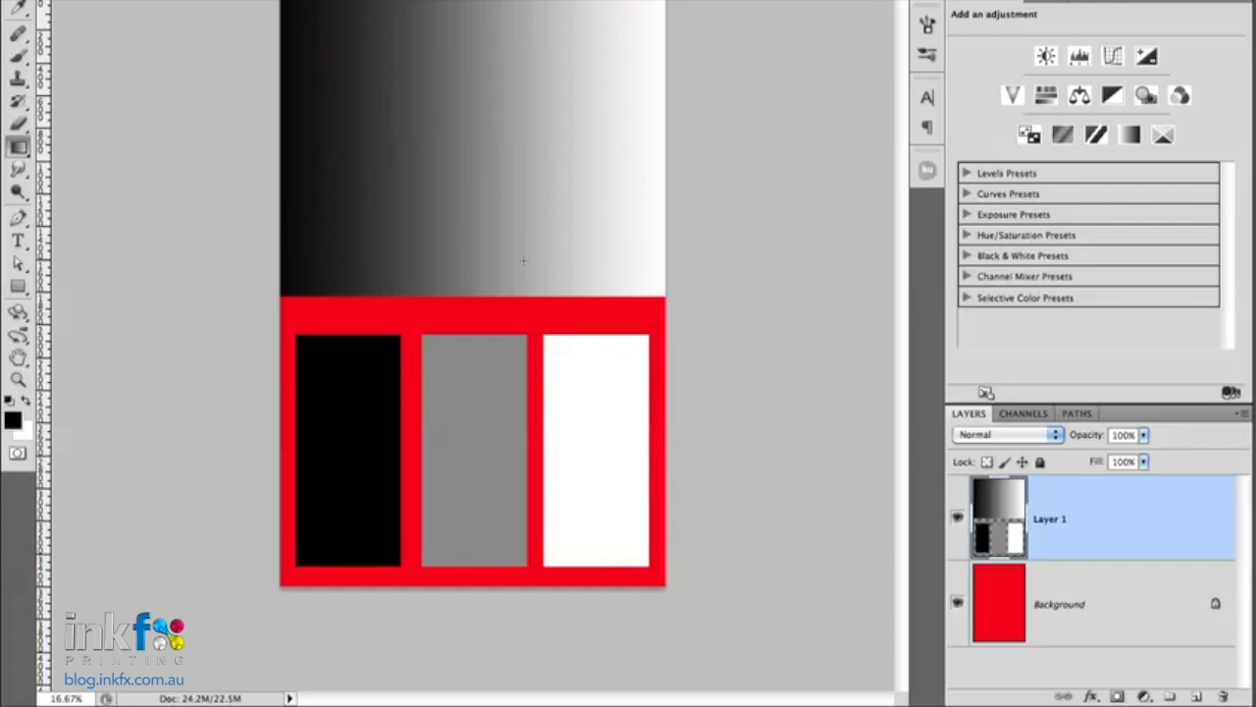
- Compare the red background with and without Layer 1's gradient and blocks, and set Layer 1's blend mode to Multiply
left_click(958, 518)
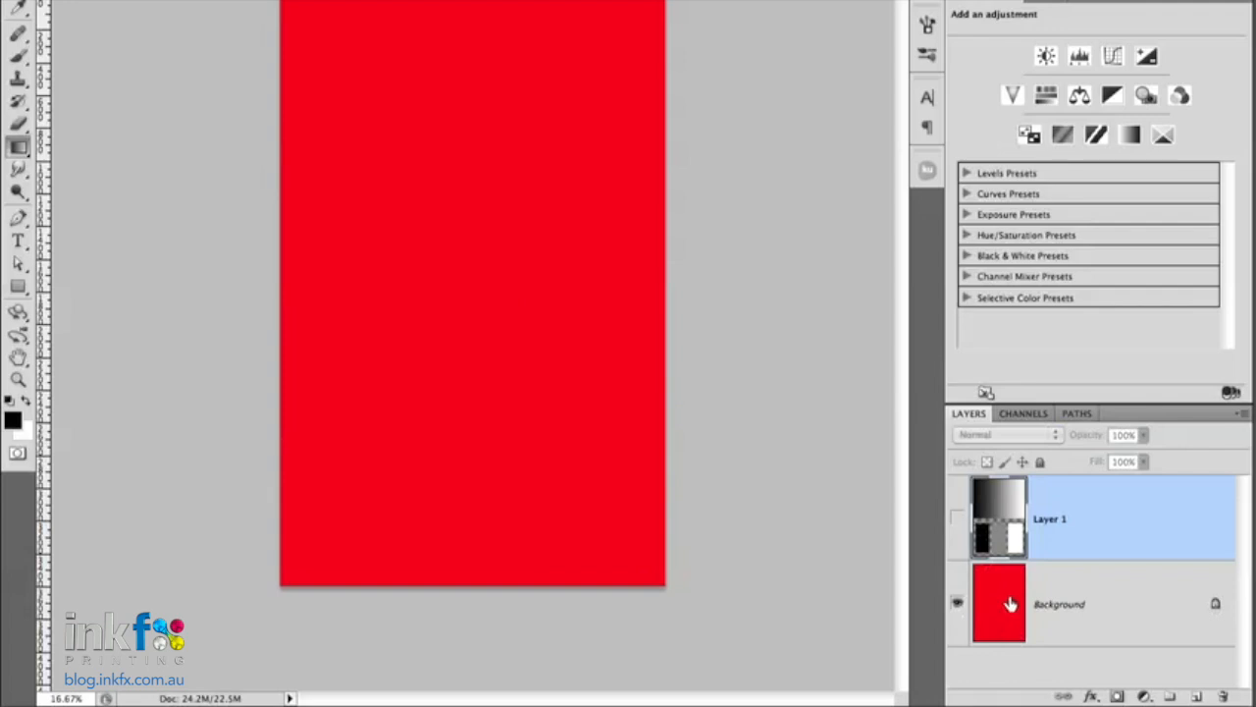
left_click(958, 519)
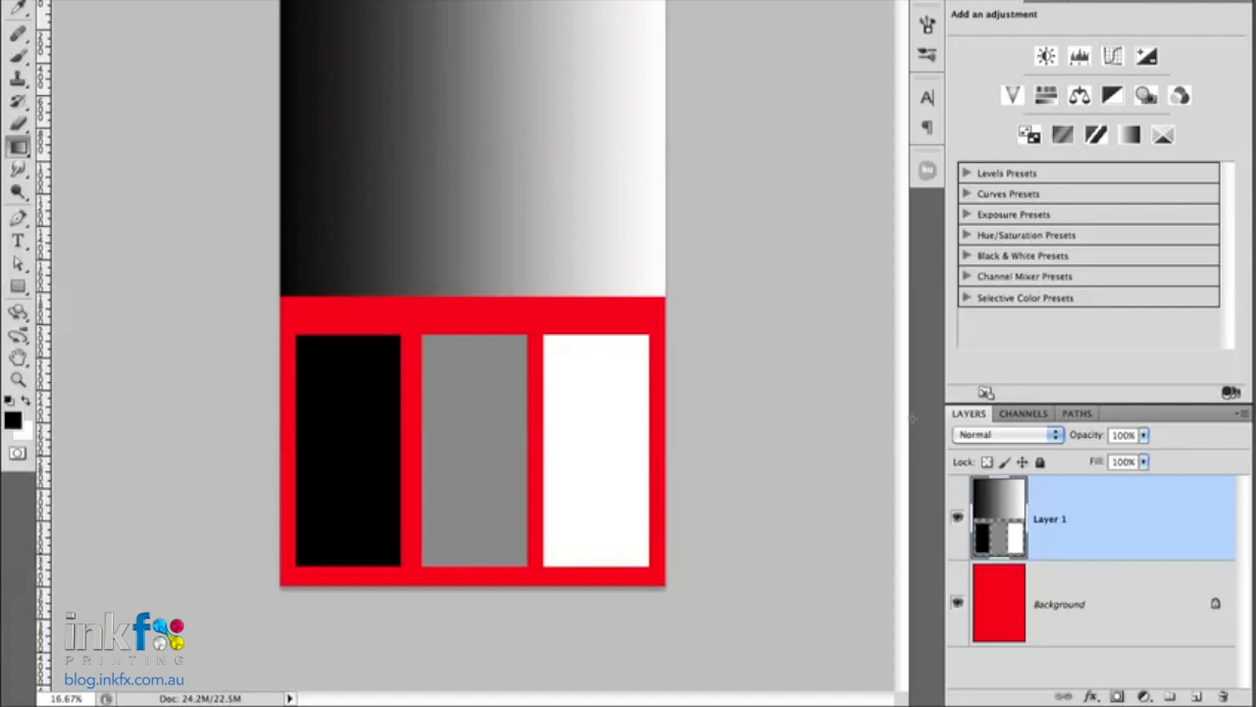
left_click(984, 438)
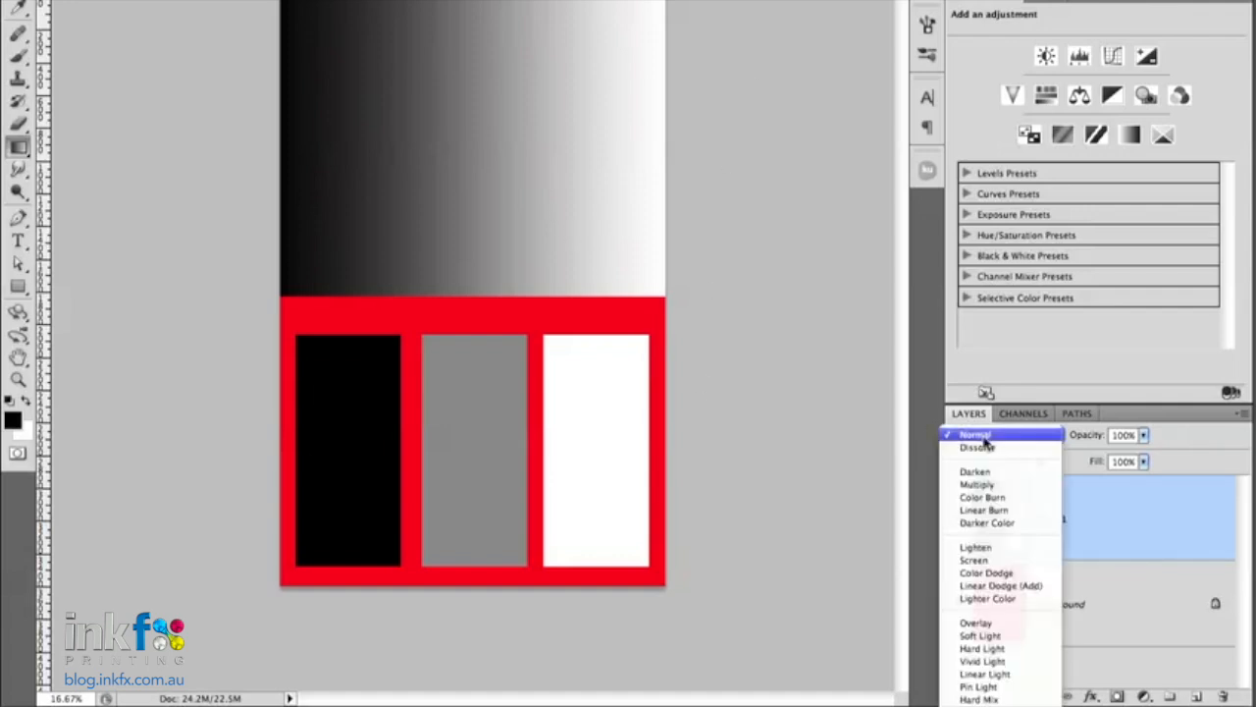
left_click(989, 485)
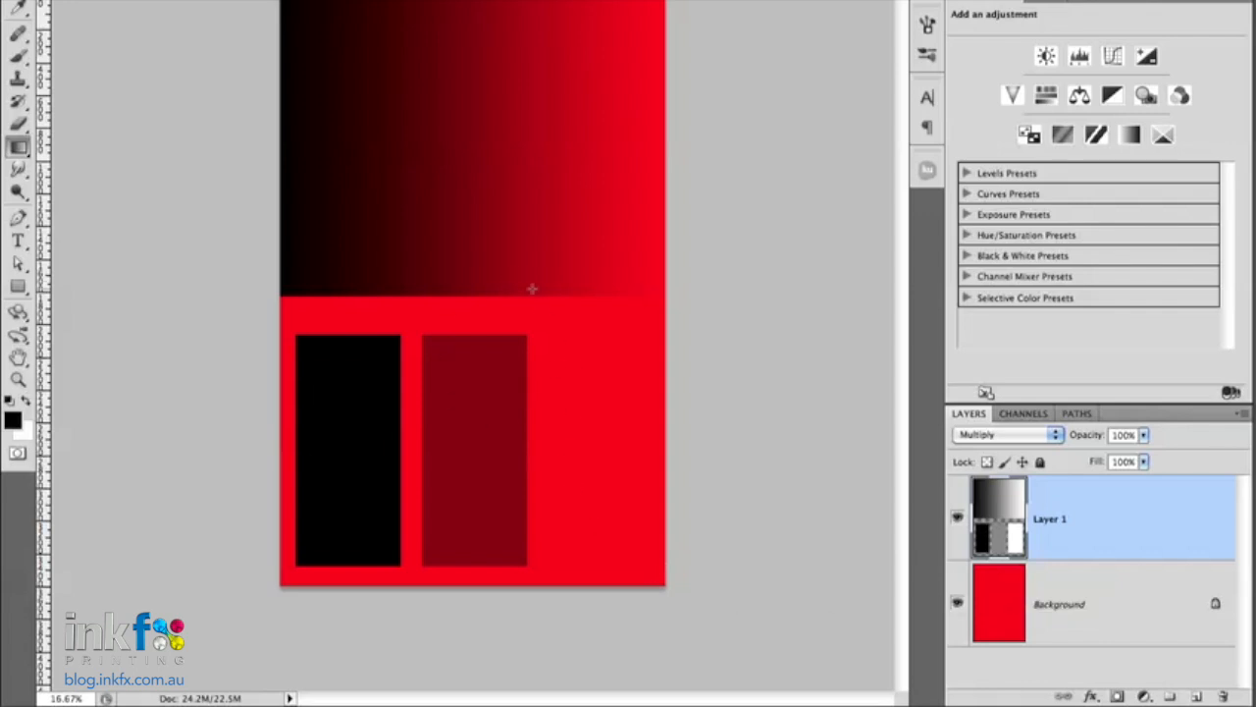
left_click(1080, 59)
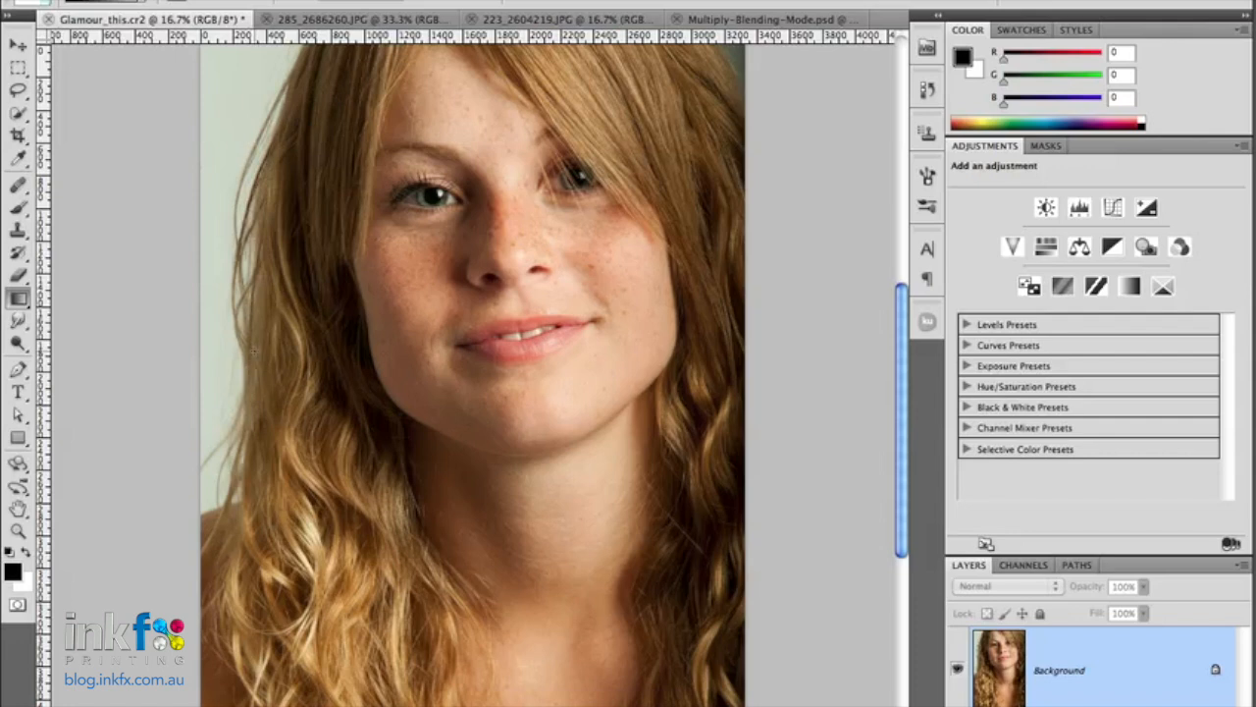
- Examine the fine hair edges against the pale backdrop beside the woman's face in Glamour_this.cr2
key("ctrl+plus")
key("ctrl+plus")
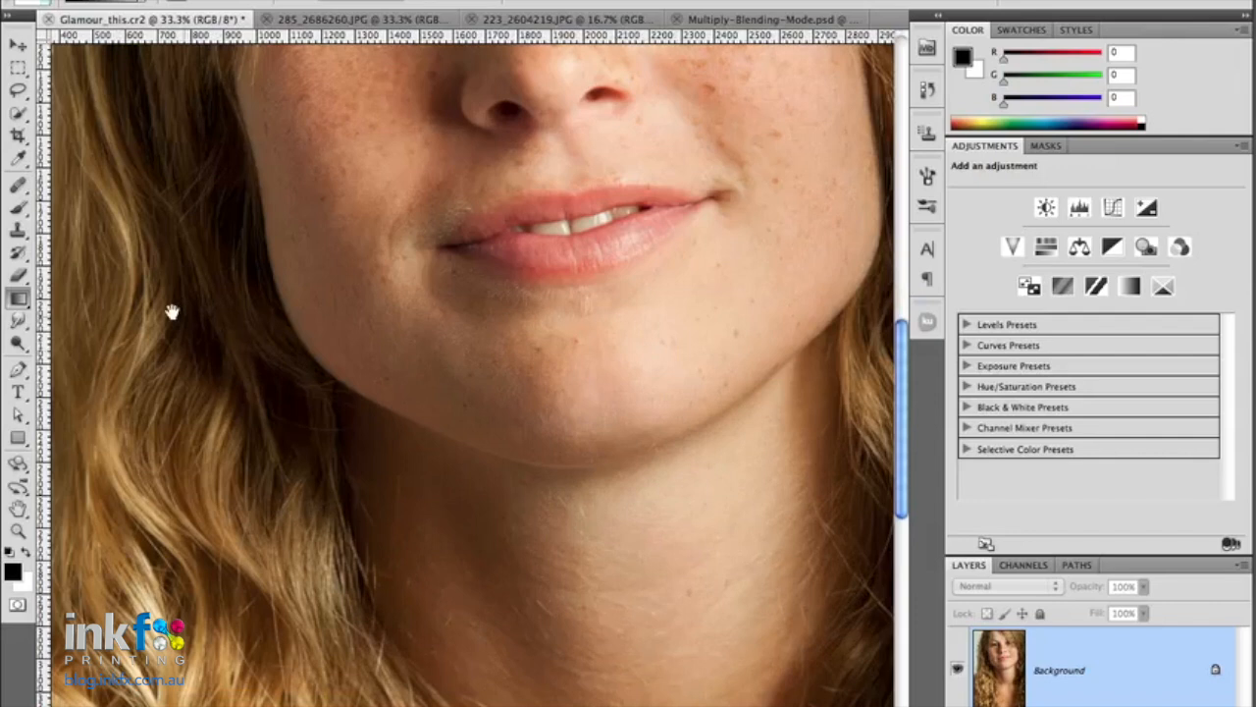
left_click_drag(171, 308, 609, 402)
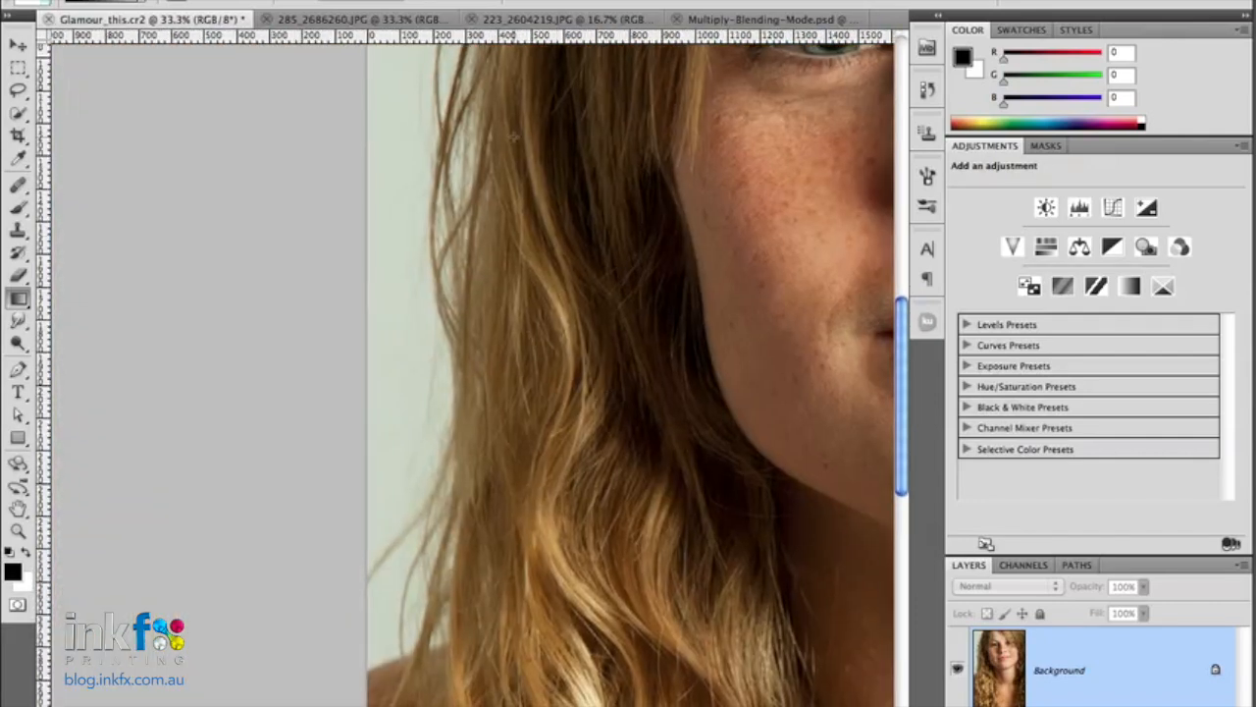
left_click_drag(538, 128, 511, 435)
left_click_drag(595, 115, 589, 289)
left_click_drag(609, 687, 583, 359)
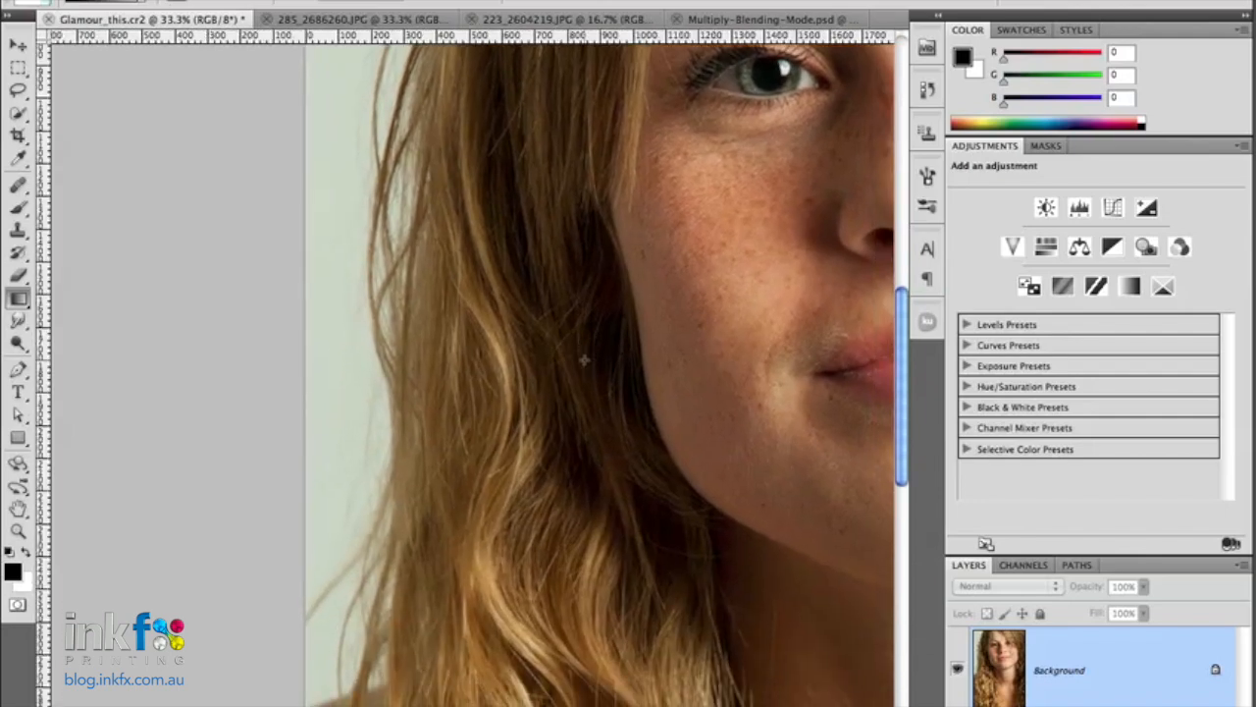
key("super+minus")
key("super+minus")
left_click_drag(752, 431, 507, 366)
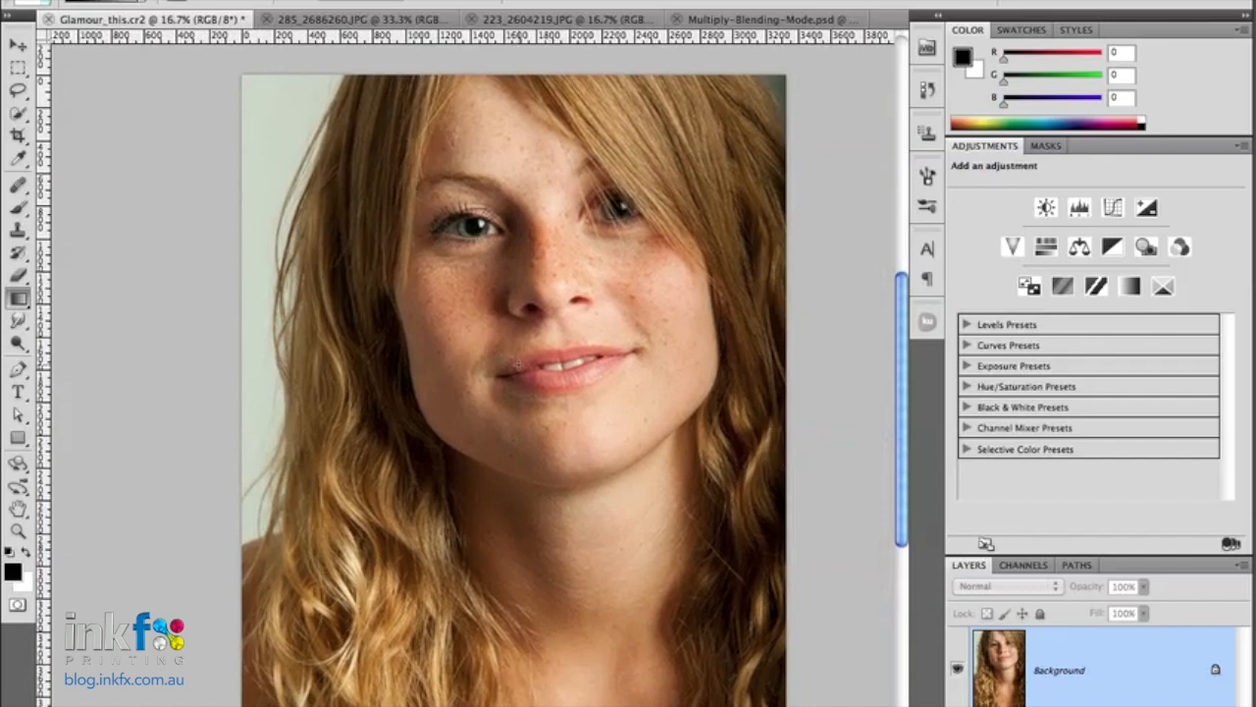
- Select the entire sky image in 285_2686260.JPG and copy it
left_click(324, 19)
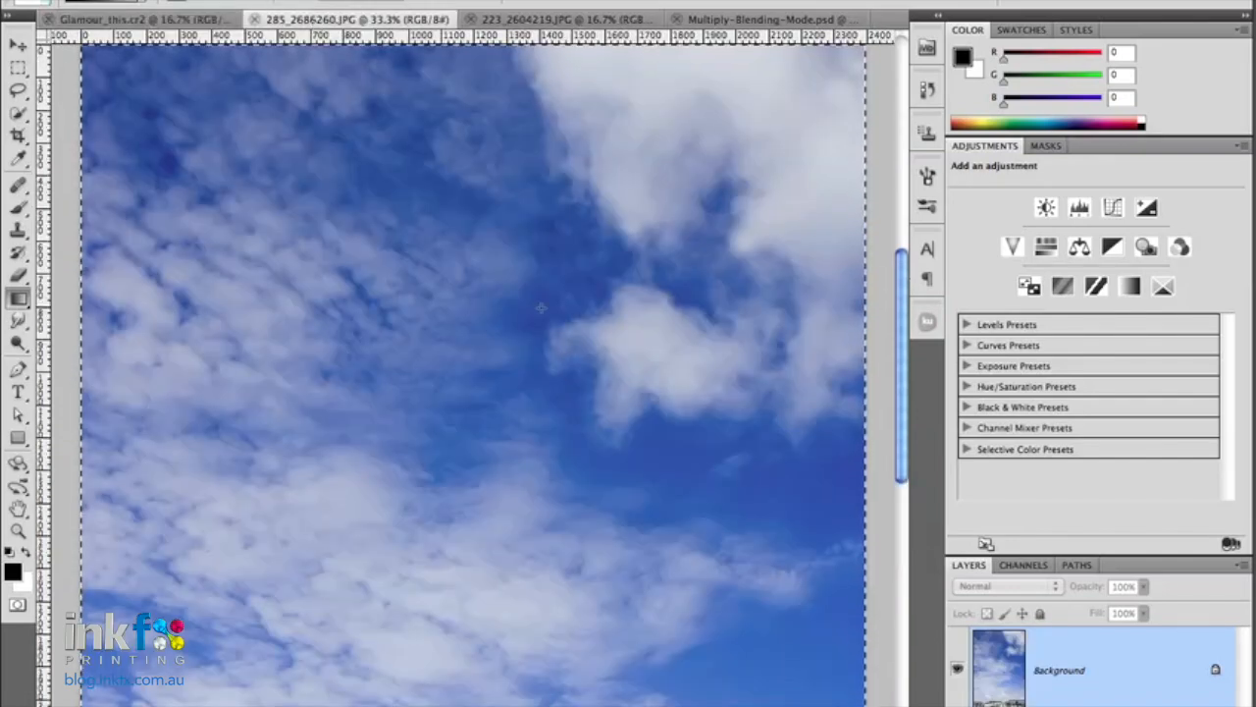
left_click(558, 20)
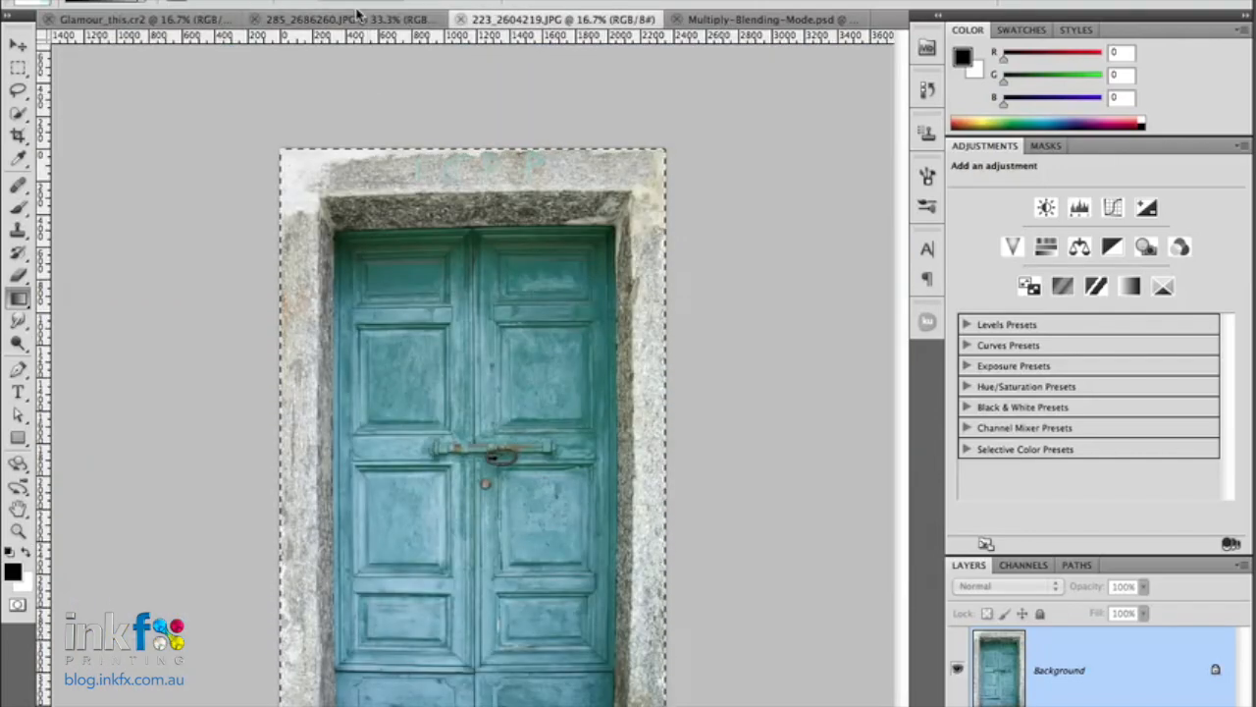
left_click(358, 19)
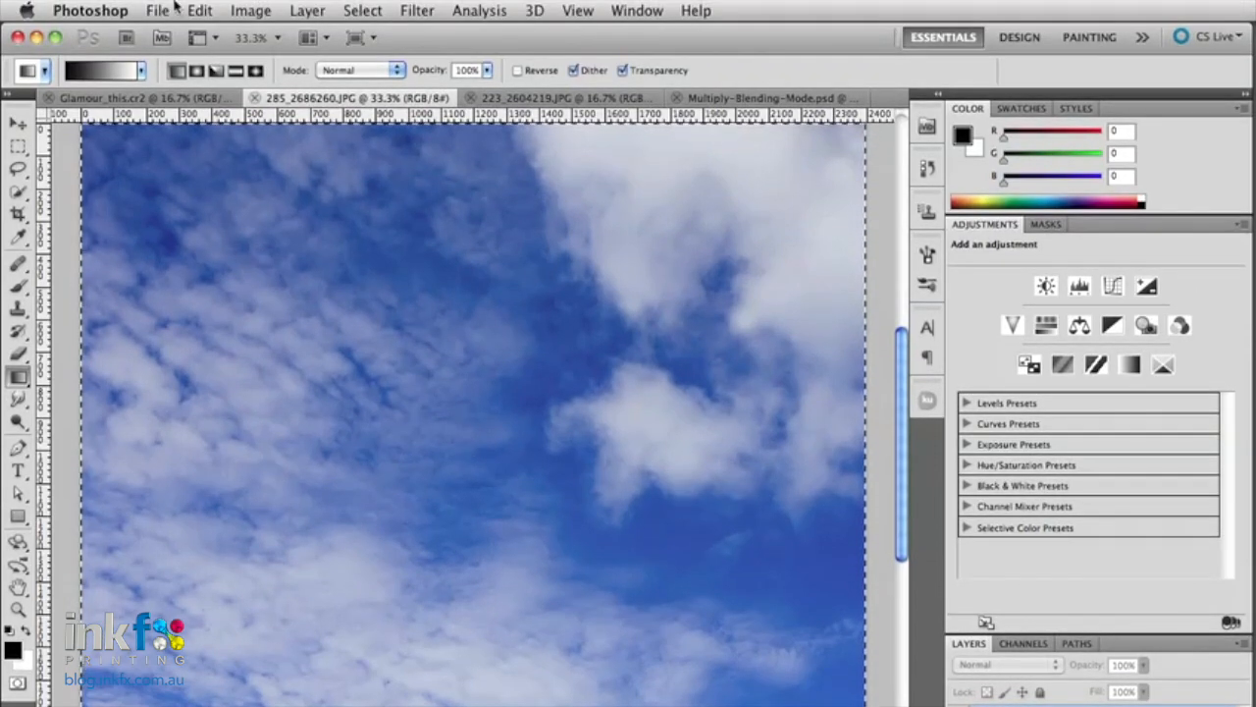
left_click(200, 10)
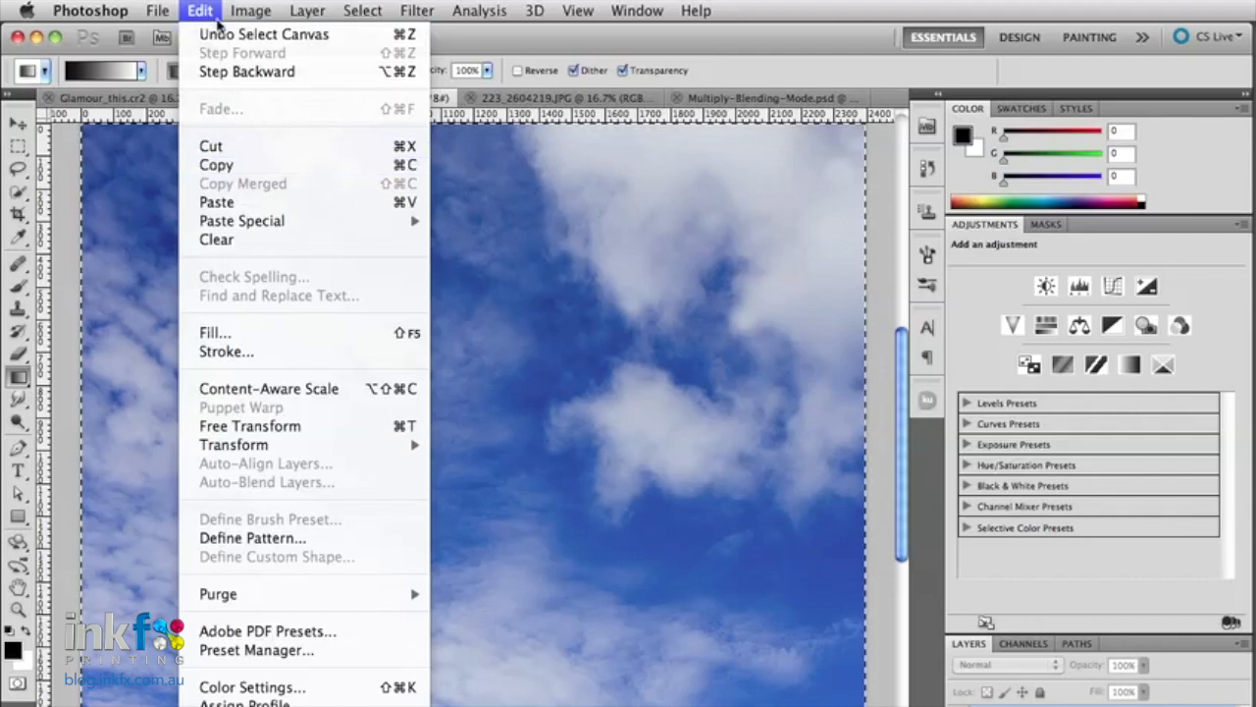
mouse_move(362, 12)
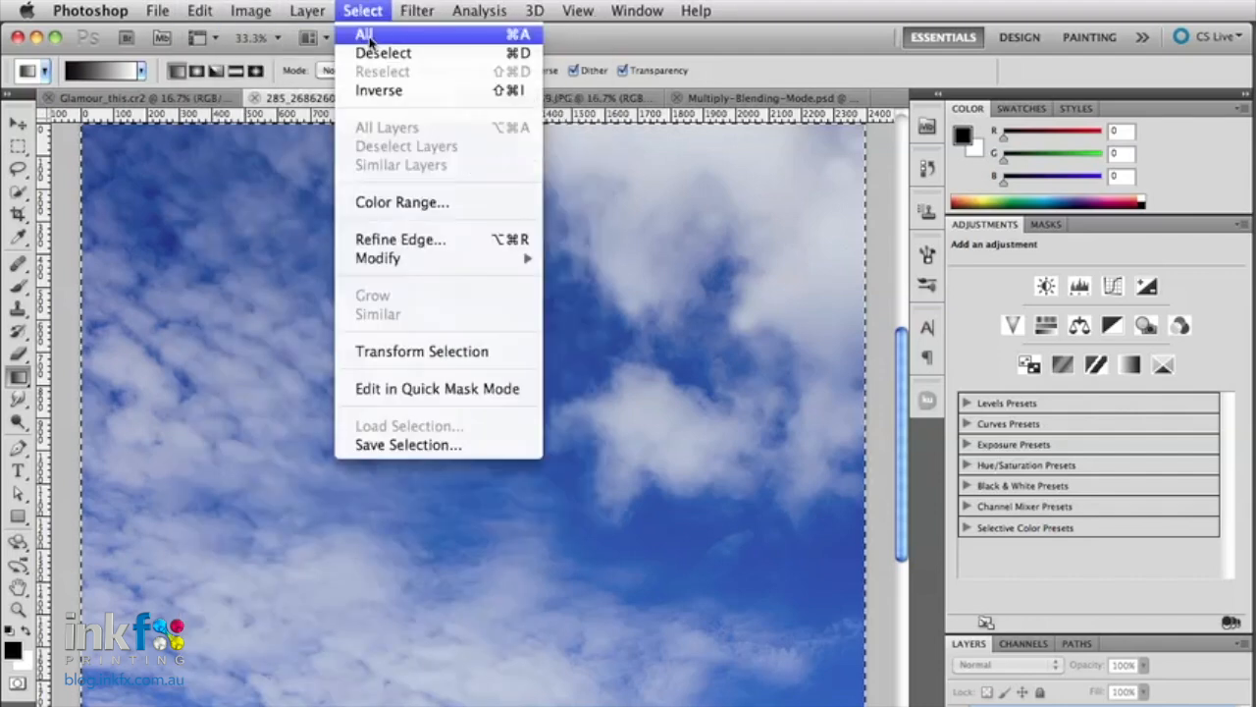
left_click(366, 36)
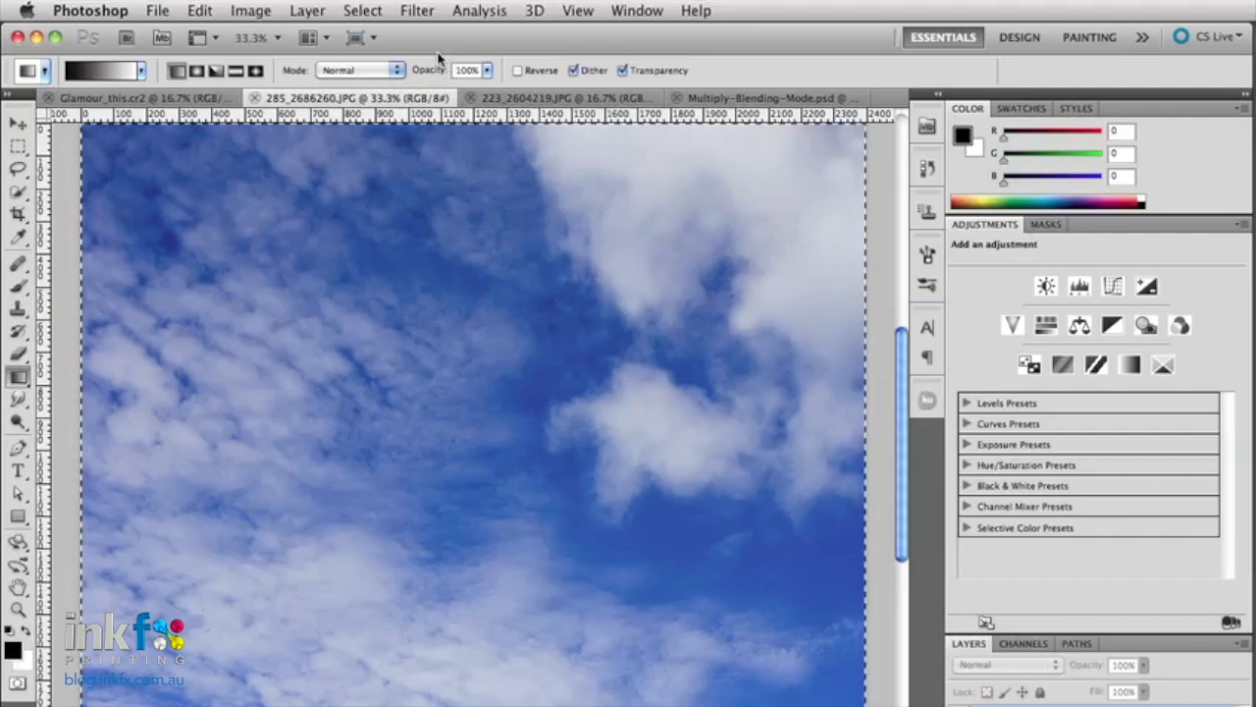
left_click(199, 9)
left_click(232, 166)
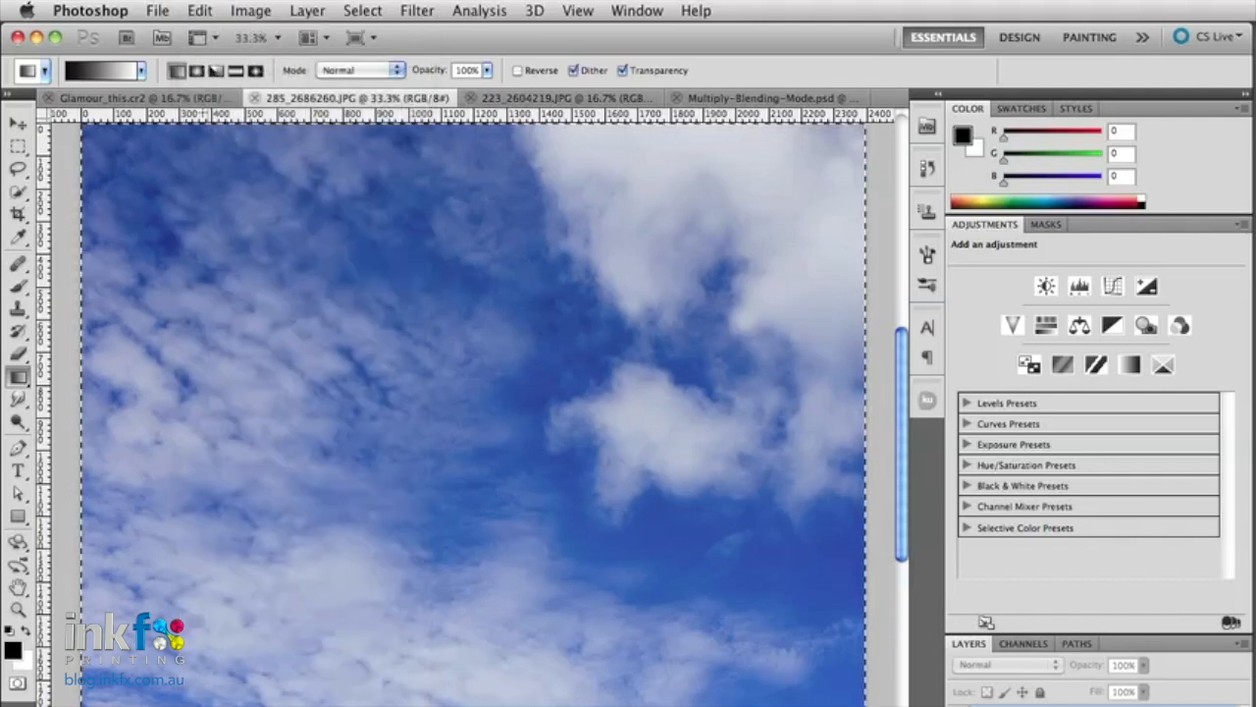
- Paste the copied sky into the Glamour_this.cr2 portrait as a new layer
left_click(175, 98)
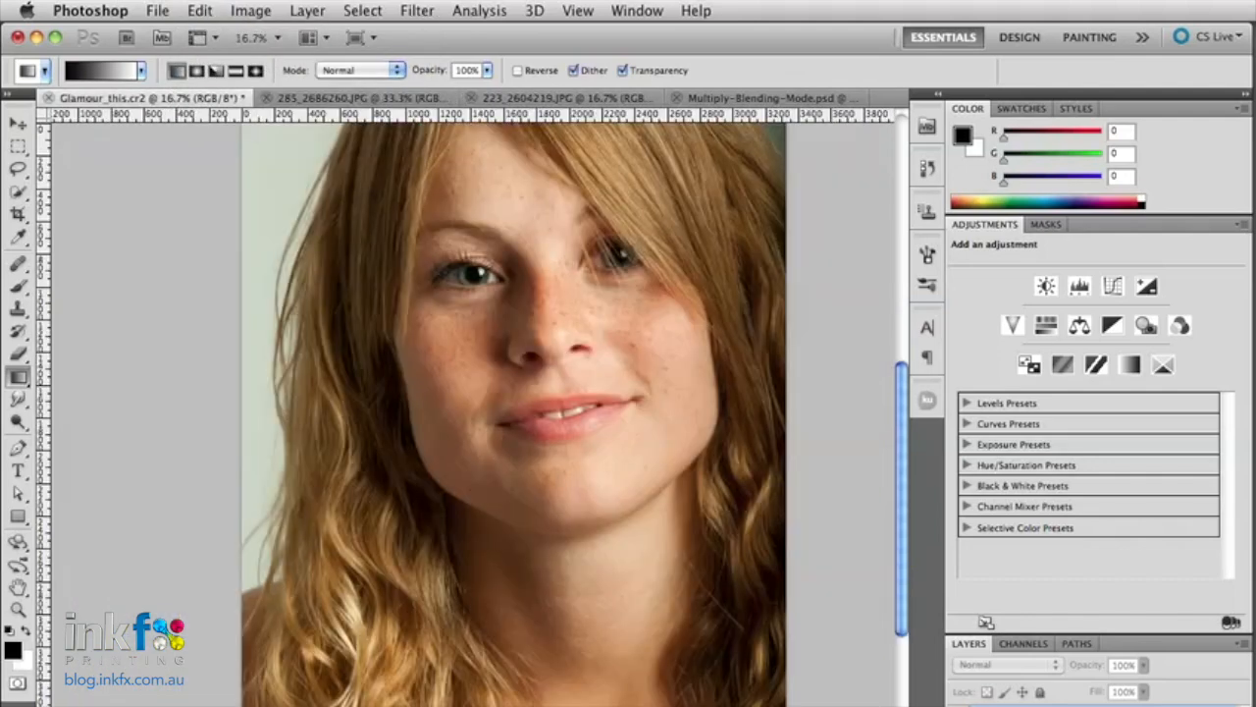
left_click(200, 10)
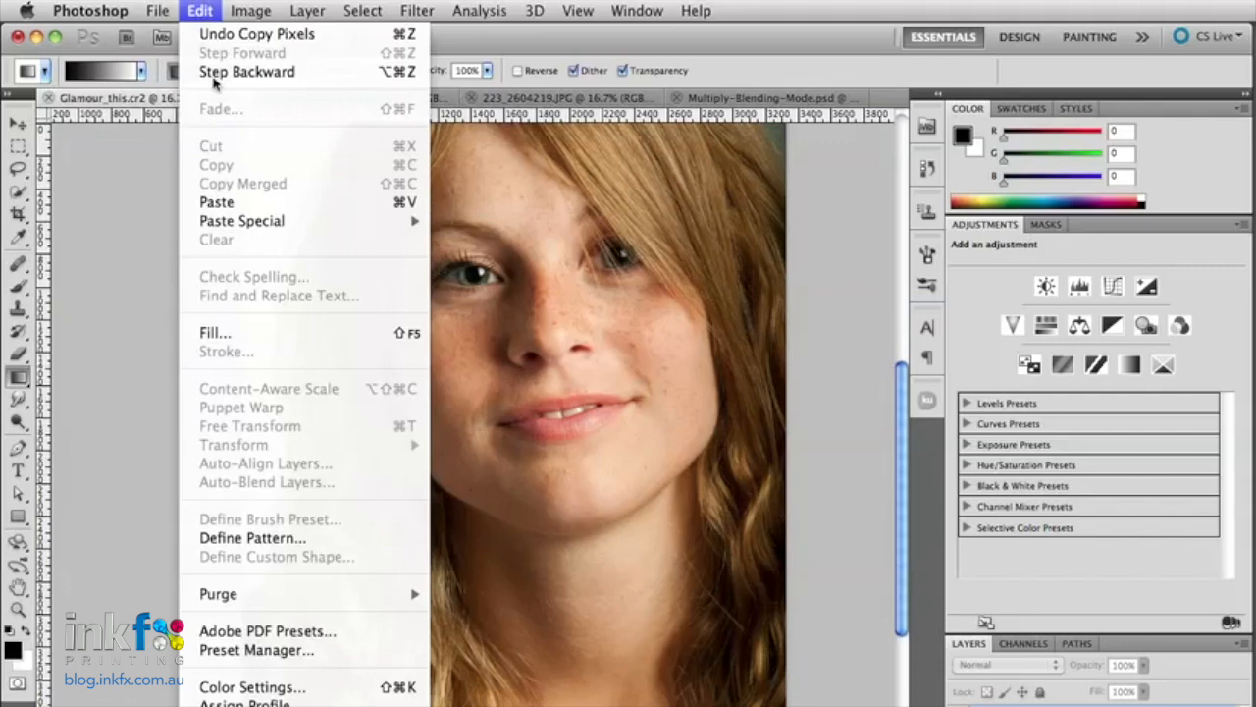
left_click(240, 202)
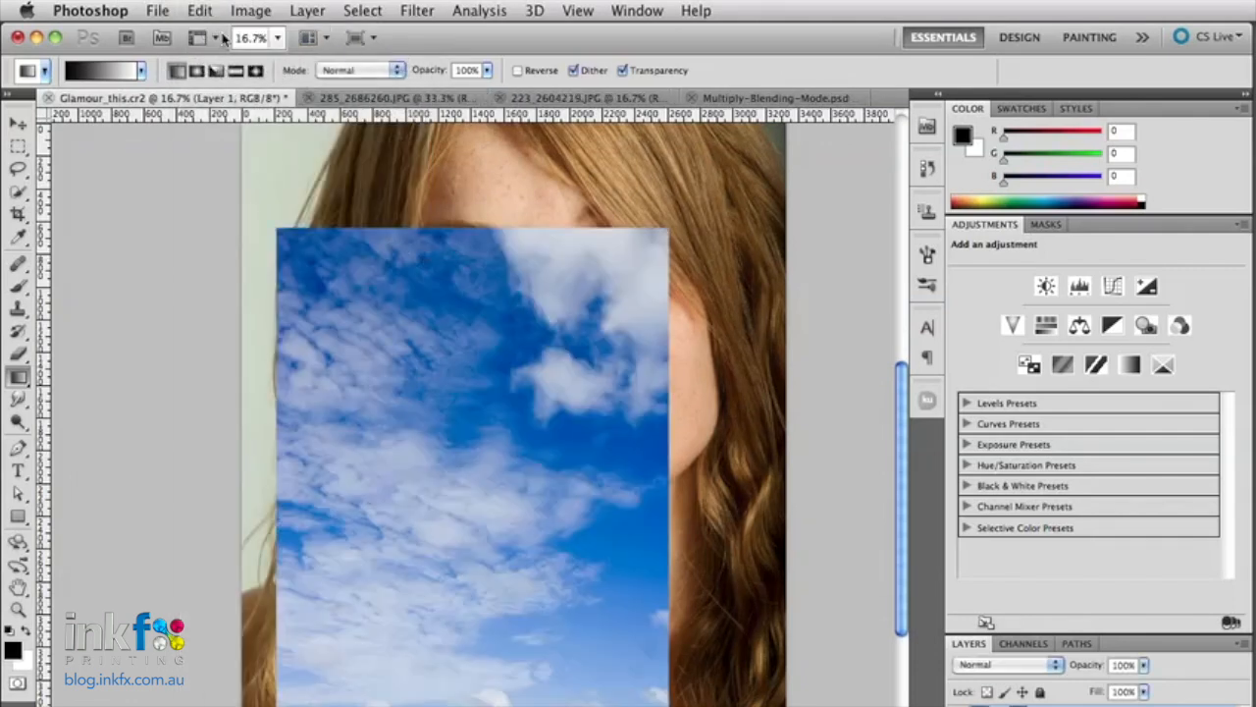
- Move the pasted sky over the portrait's upper-left corner and enlarge it with Free Transform to cover more of the picture
left_click(17, 123)
left_click_drag(412, 510, 333, 354)
key("space")
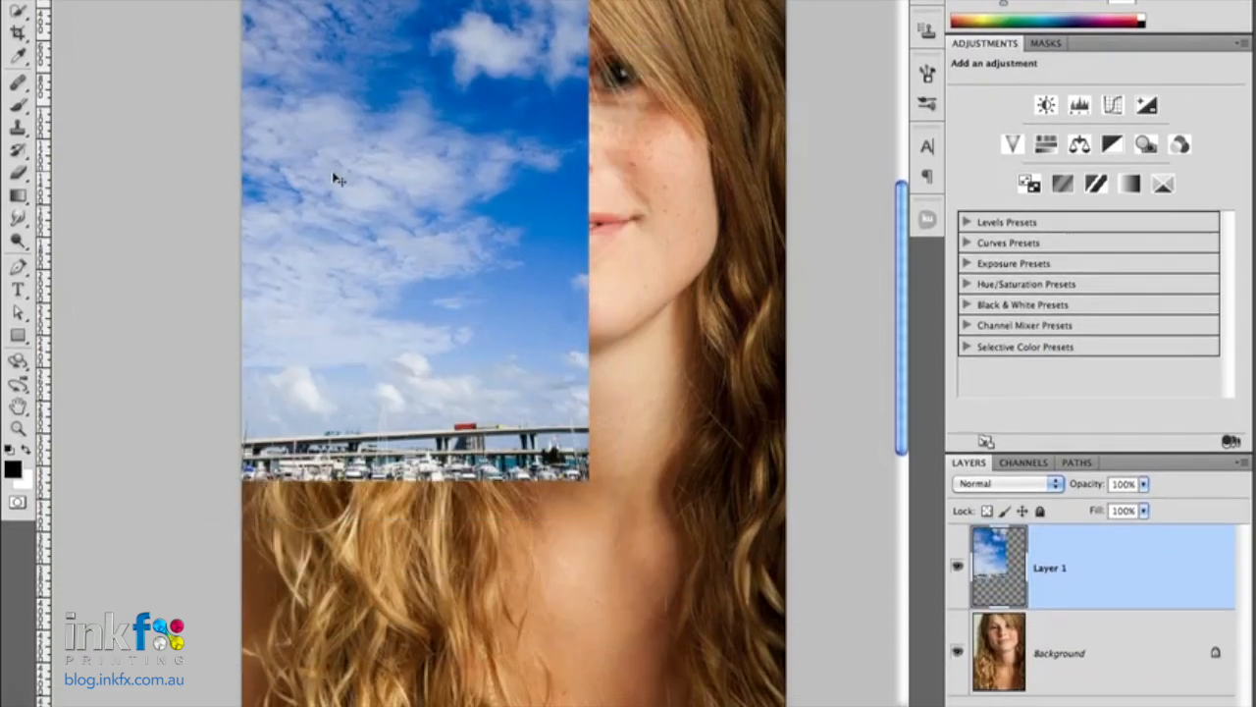
left_click_drag(712, 250, 714, 316)
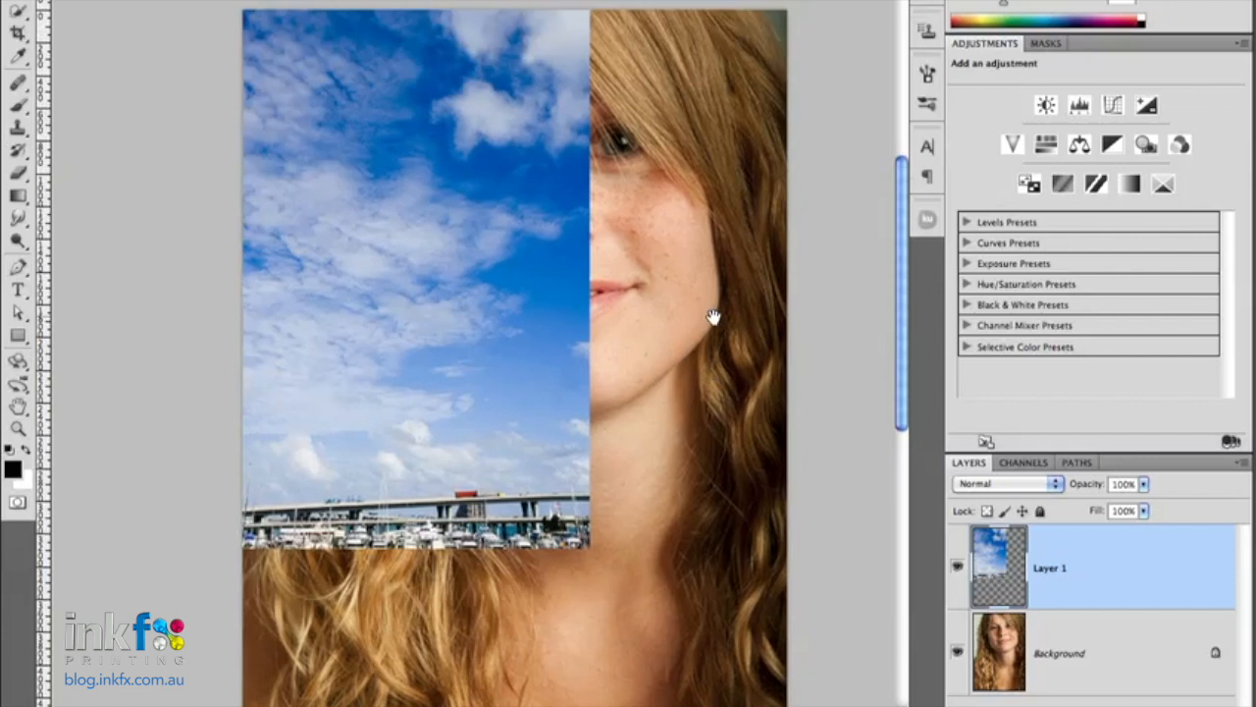
key("ctrl+t")
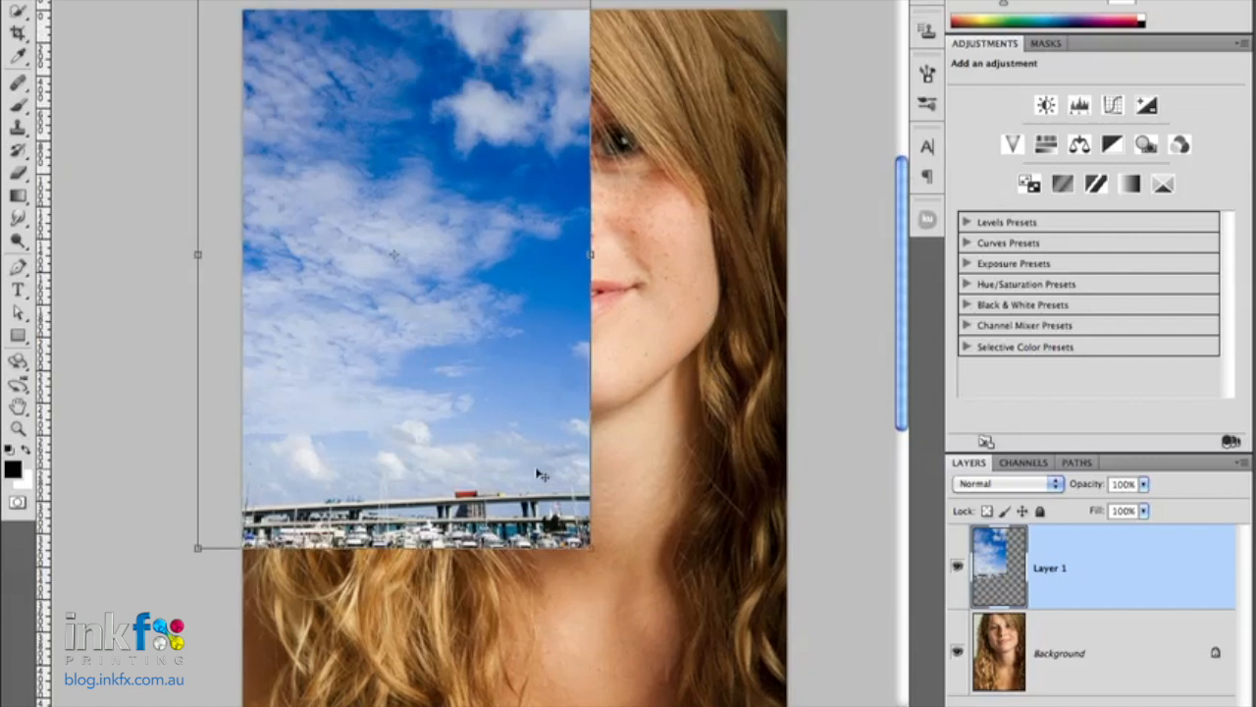
left_click_drag(598, 553, 643, 626)
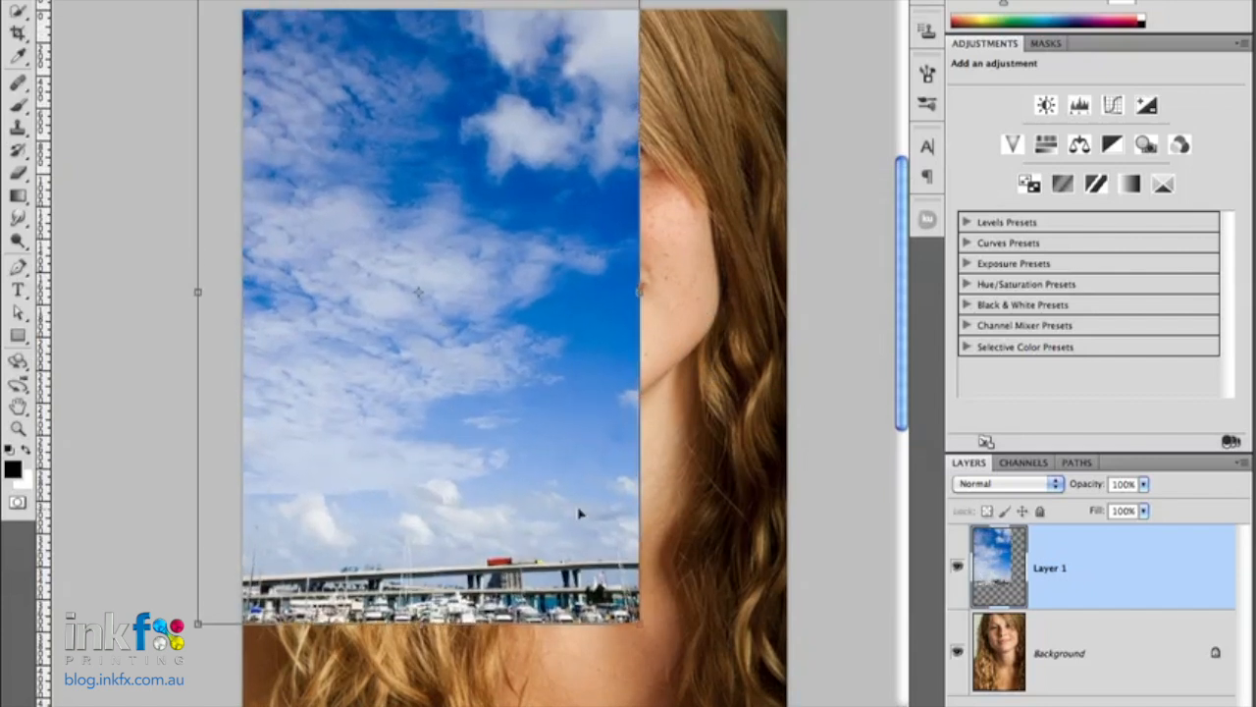
key("Return")
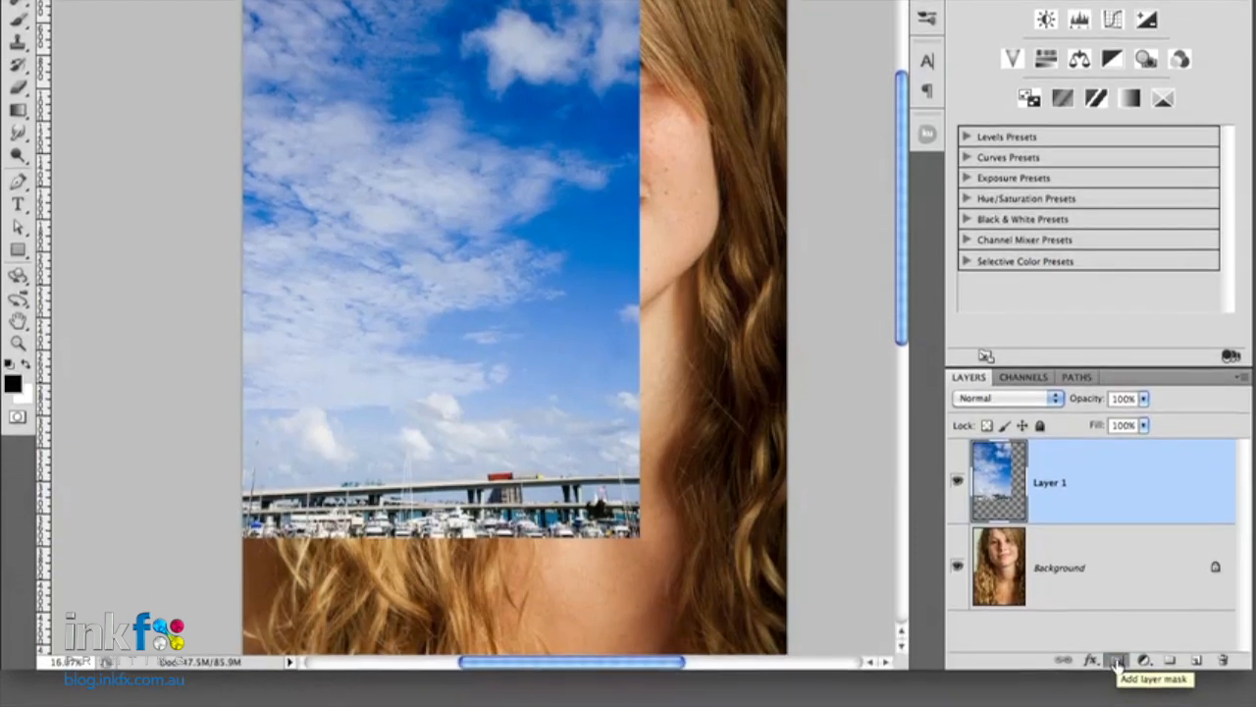
- Add a black layer mask that hides the sky on Layer 1 and set the layer's blend mode to Multiply
left_click(1117, 664, "alt")
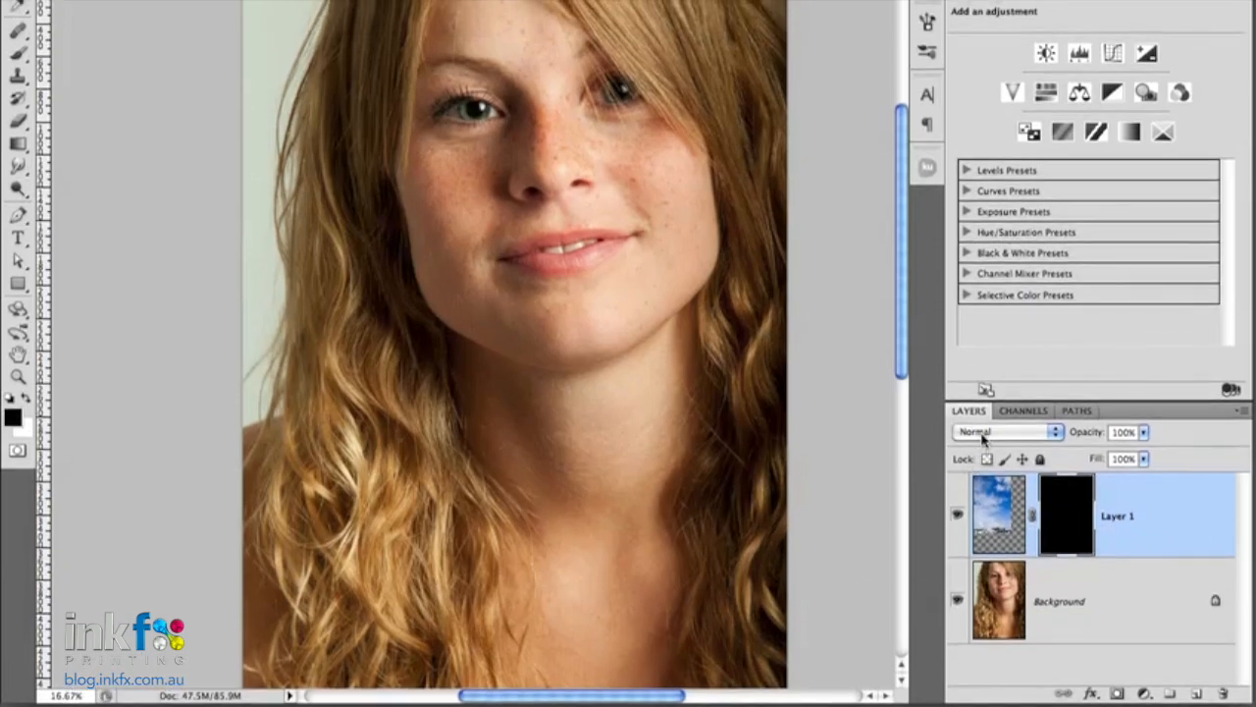
left_click(983, 433)
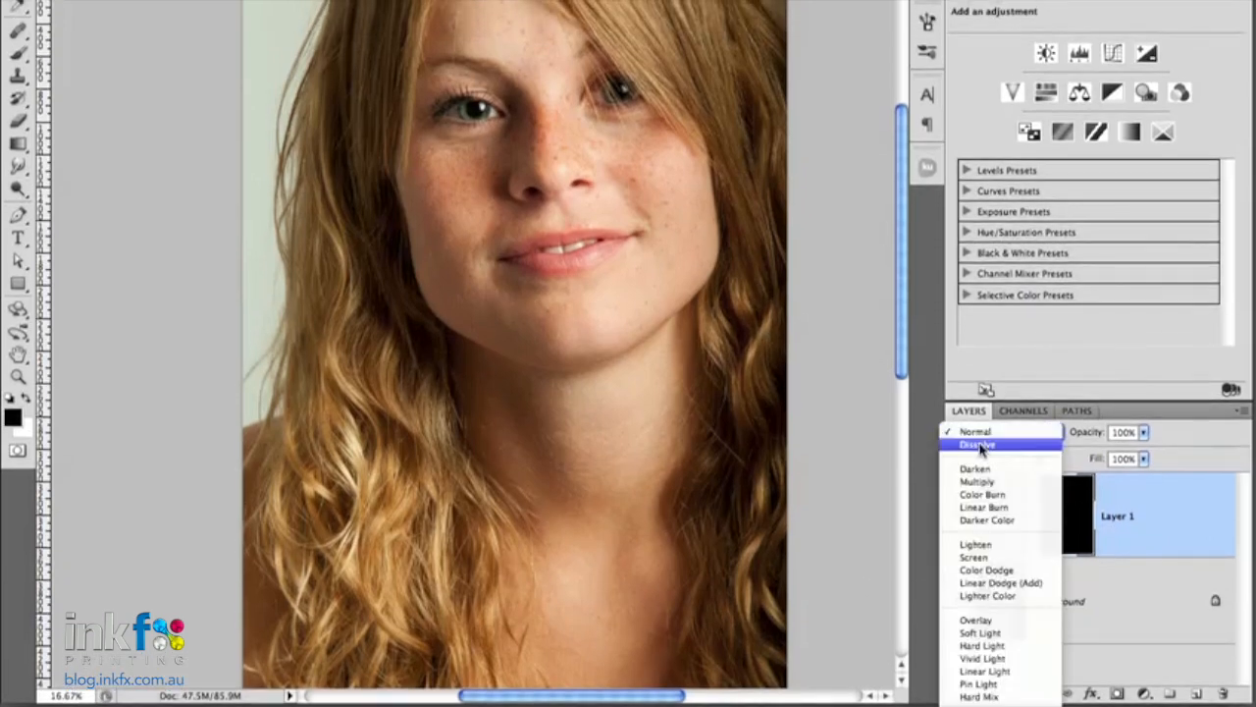
left_click(979, 481)
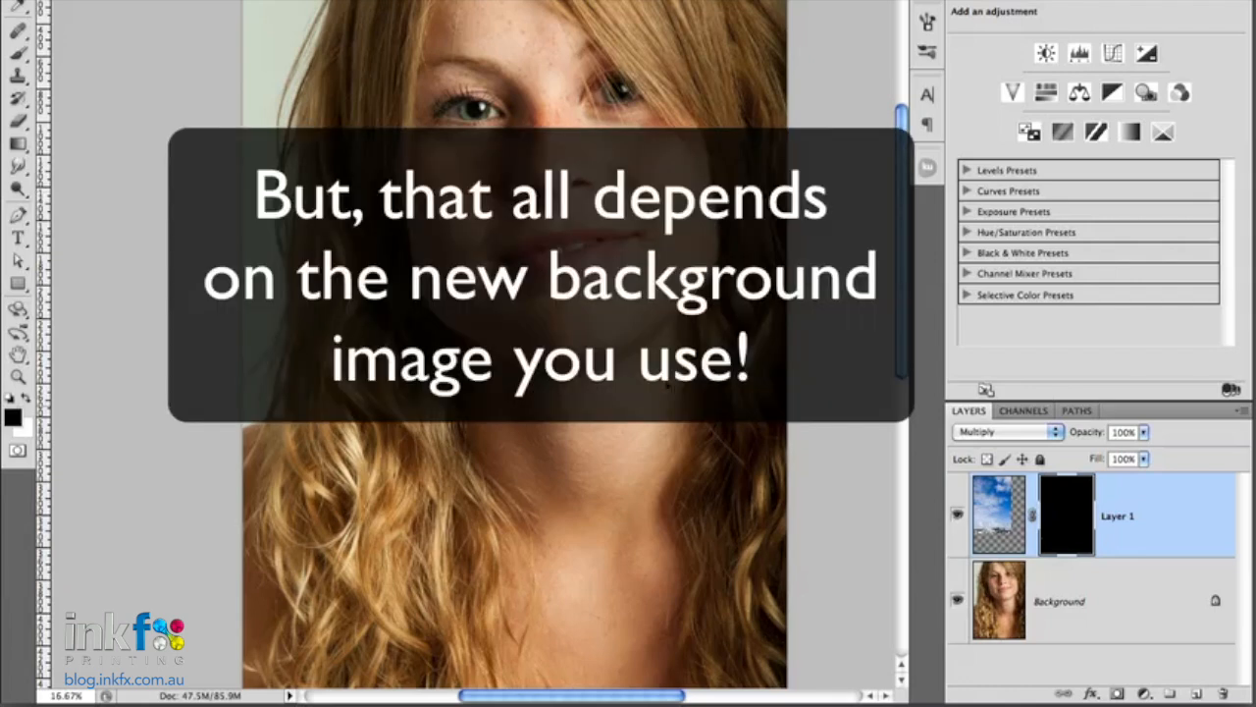
- Set up a soft Brush of 193 px with white as the foreground color and 100% opacity
key("b")
right_click(433, 94)
left_click_drag(500, 130, 589, 127)
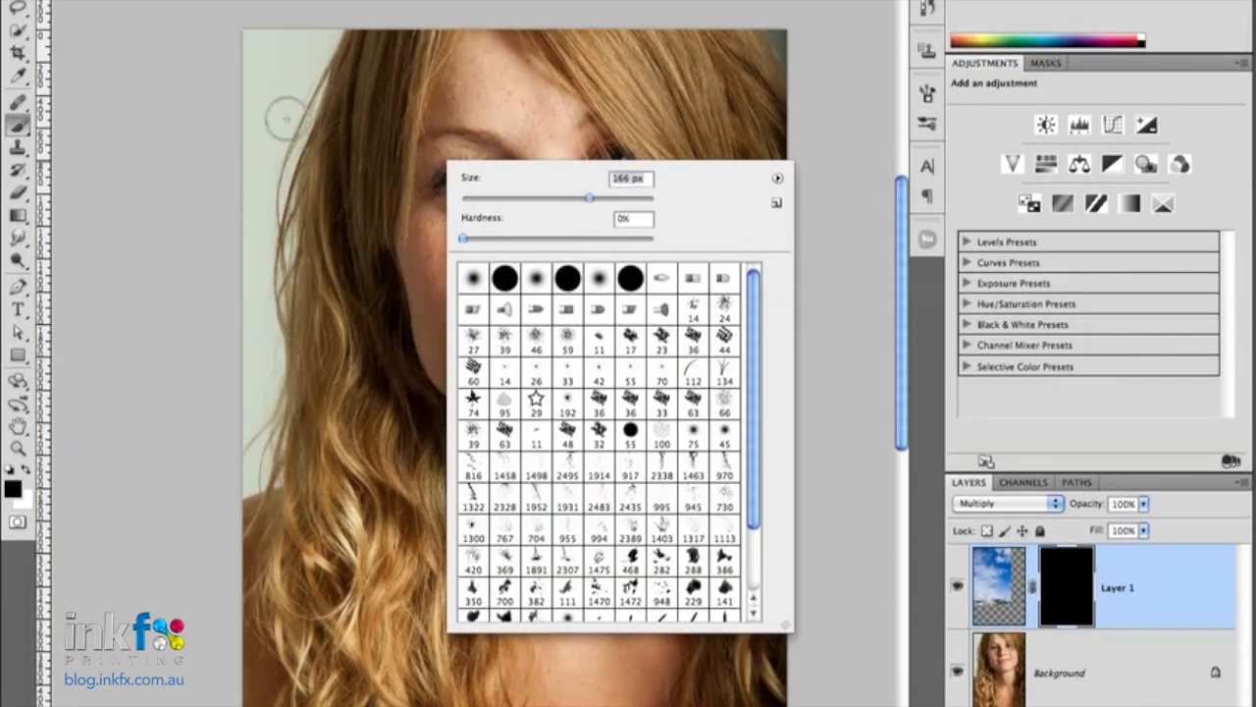
left_click_drag(596, 202, 603, 199)
left_click(32, 473)
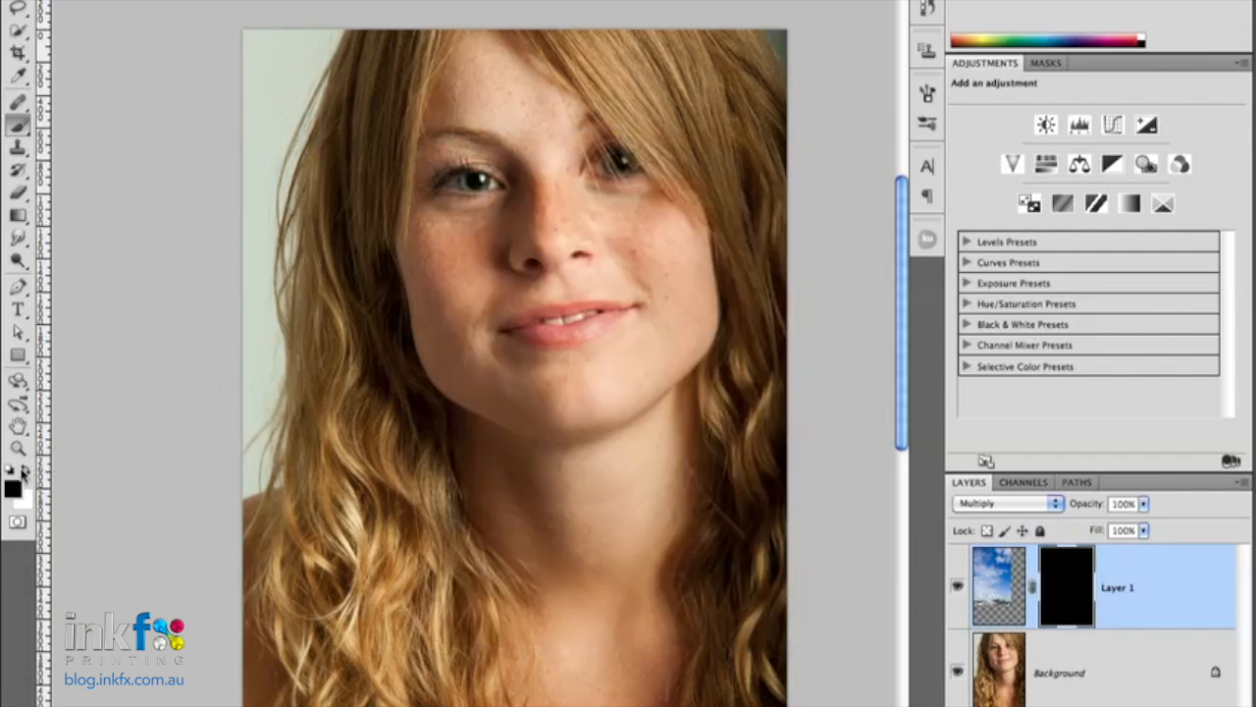
left_click(26, 471)
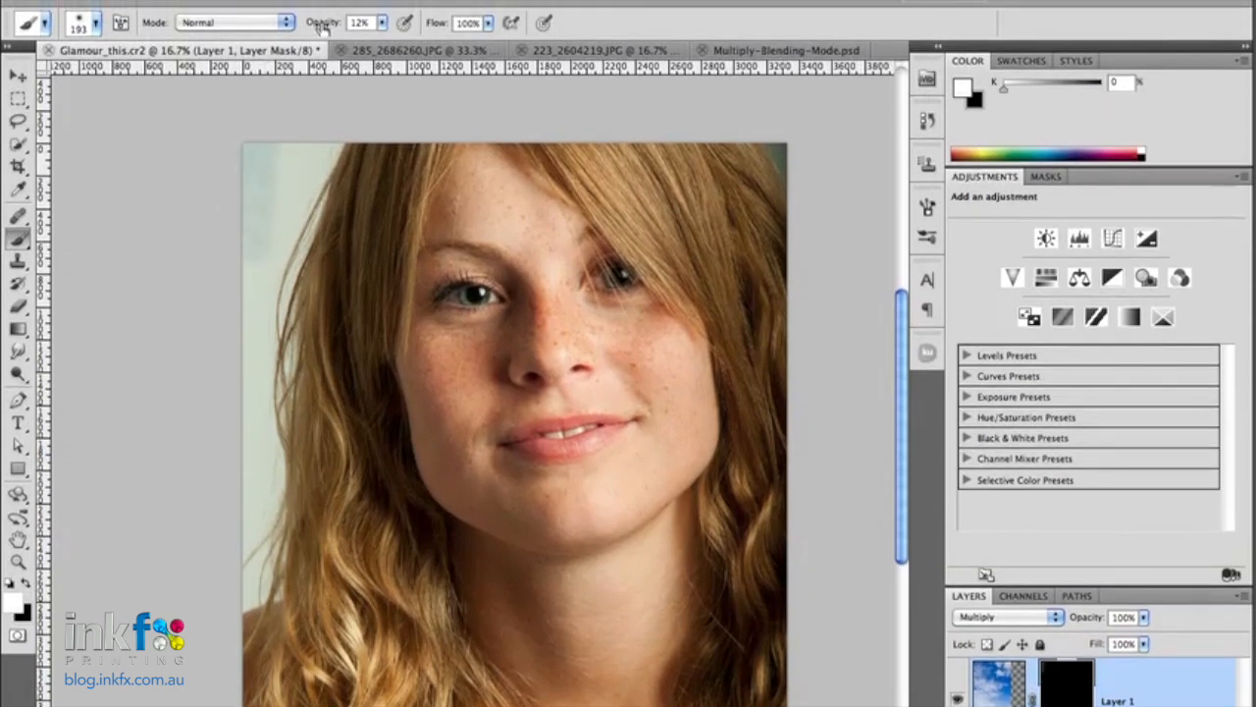
left_click_drag(322, 27, 422, 27)
- Paint white on Layer 1's mask over the pale backdrop beside the hair to reveal the sky there
mouse_move(268, 124)
left_mouse_down()
mouse_move(243, 249)
mouse_move(281, 125)
mouse_move(285, 200)
mouse_move(328, 136)
mouse_move(290, 196)
mouse_move(319, 147)
mouse_move(263, 301)
mouse_move(260, 179)
mouse_move(242, 441)
mouse_move(242, 416)
mouse_move(263, 451)
mouse_move(246, 605)
mouse_move(235, 550)
mouse_move(269, 587)
mouse_move(282, 530)
mouse_move(264, 318)
left_mouse_up()
mouse_move(263, 250)
left_mouse_down()
mouse_move(304, 163)
mouse_move(276, 245)
mouse_move(334, 130)
mouse_move(306, 198)
mouse_move(324, 118)
mouse_move(281, 307)
mouse_move(290, 250)
mouse_move(280, 389)
mouse_move(261, 393)
mouse_move(270, 388)
mouse_move(260, 535)
mouse_move(245, 491)
mouse_move(260, 527)
mouse_move(257, 589)
mouse_move(258, 542)
mouse_move(241, 603)
mouse_move(257, 579)
mouse_move(269, 192)
left_mouse_up()
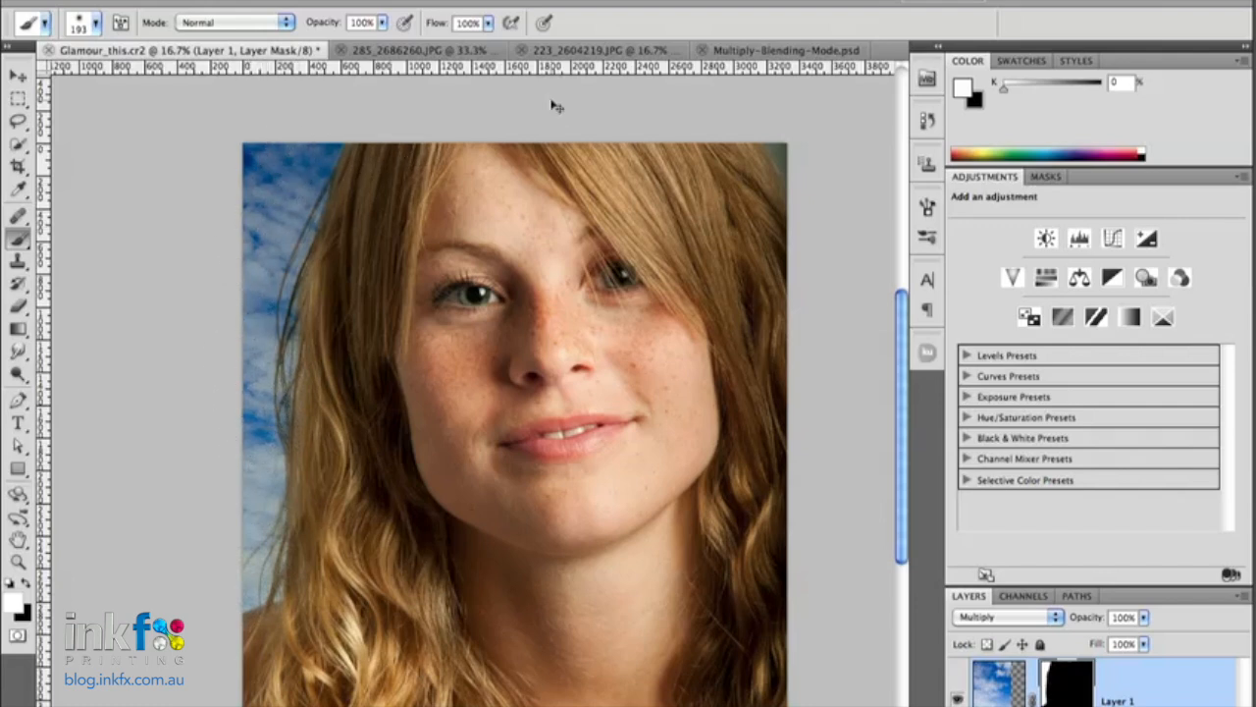
- Examine up close how the sky blends with the fine hair strands along the portrait's left edge
key("super+plus")
key("super+plus")
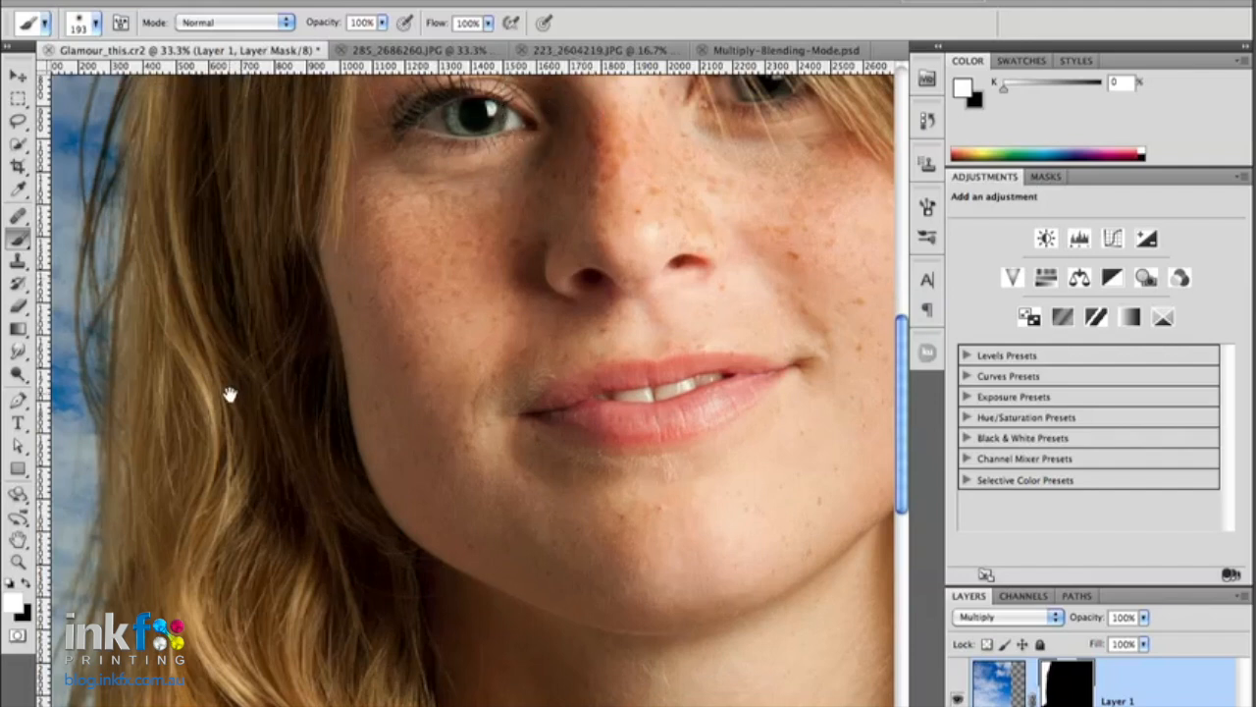
left_click_drag(228, 394, 564, 373)
left_click_drag(471, 552, 495, 480)
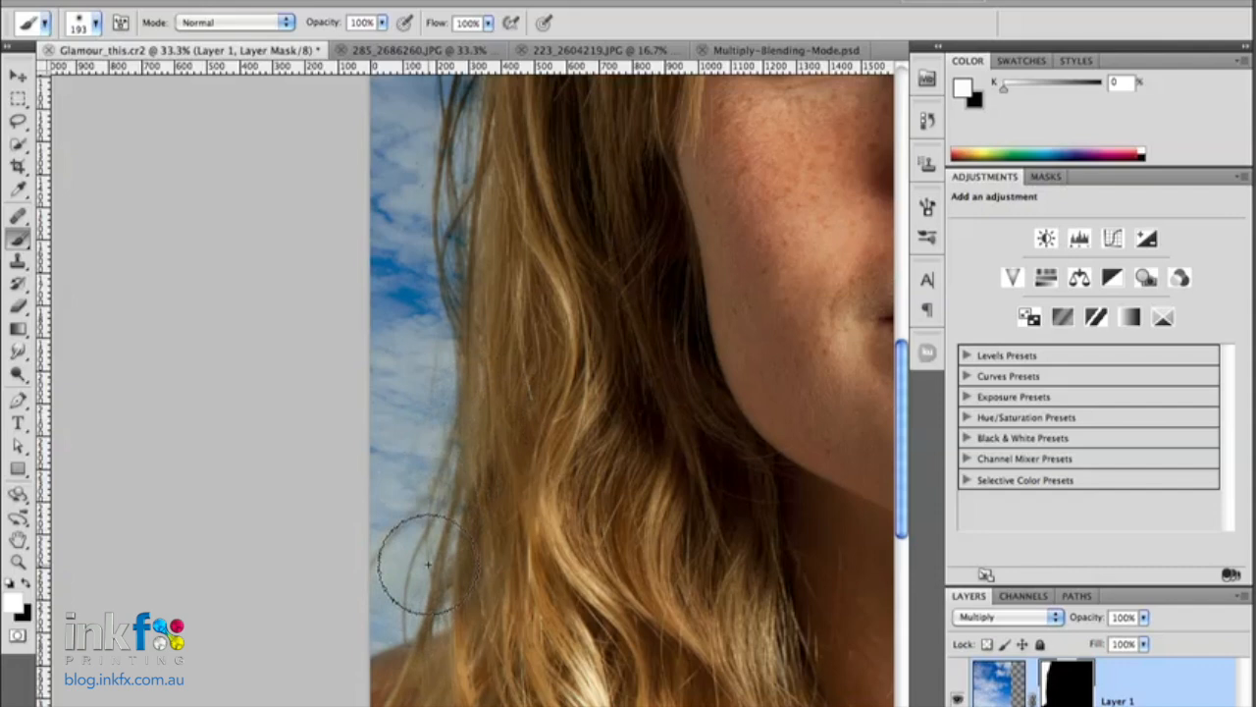
key("super+plus")
left_click_drag(494, 334, 439, 572)
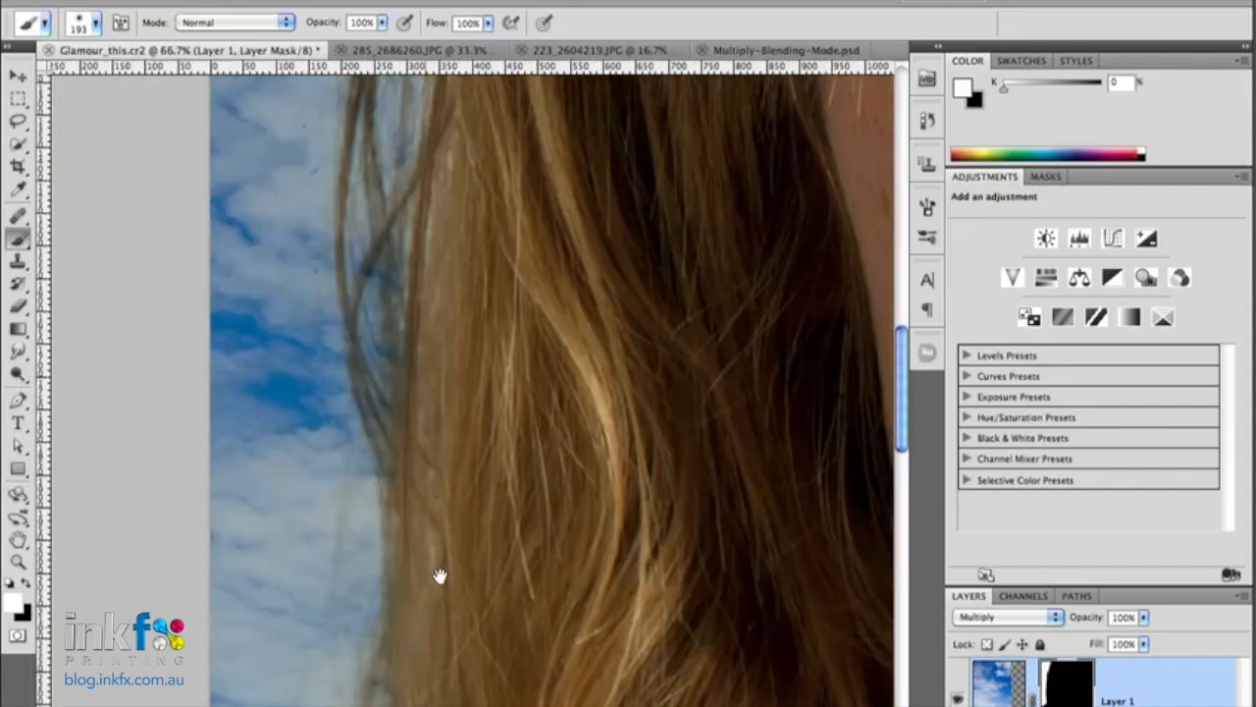
left_click_drag(460, 112, 504, 455)
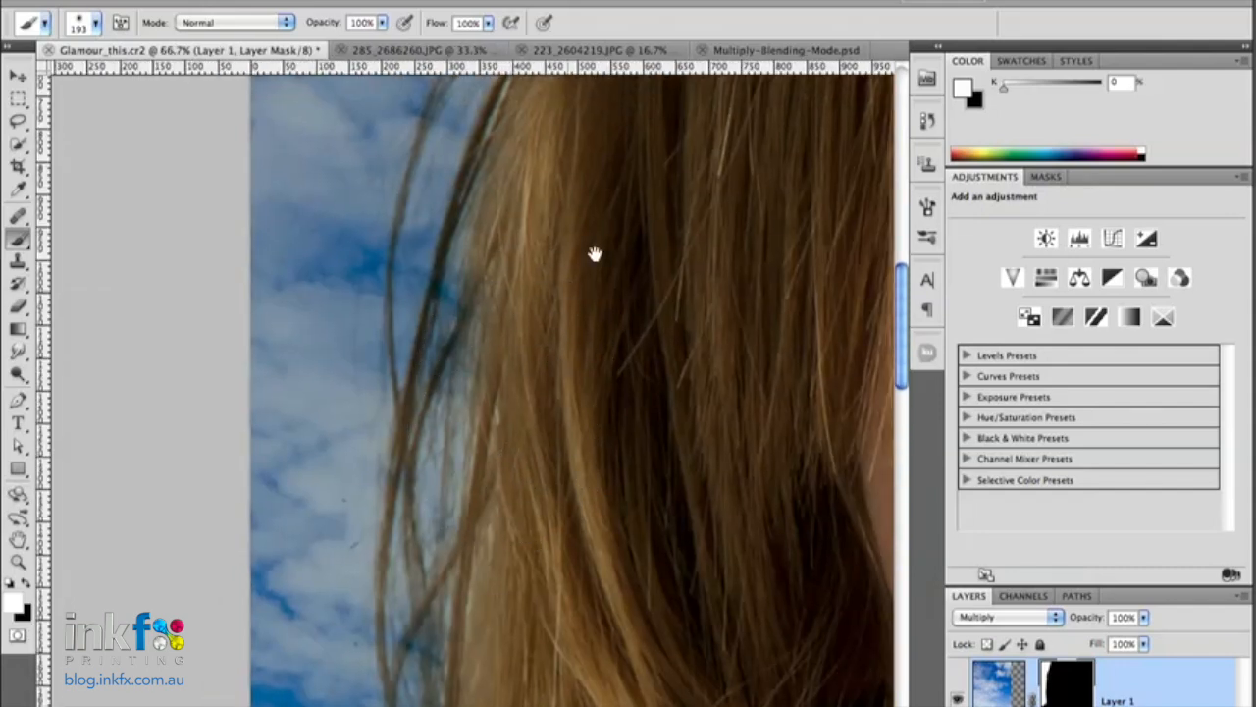
left_click_drag(609, 236, 594, 378)
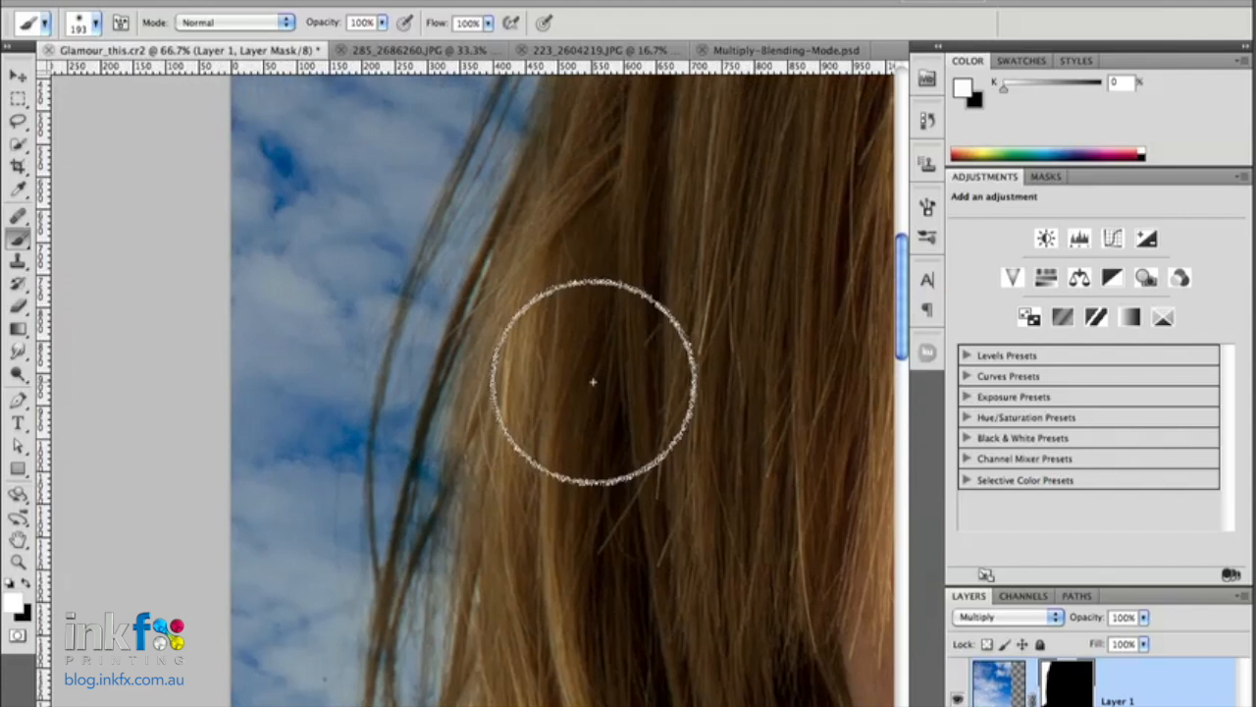
- Set up a soft 23 px brush at 17% opacity with black as the foreground color
right_click(524, 402)
left_click_drag(693, 438, 560, 437)
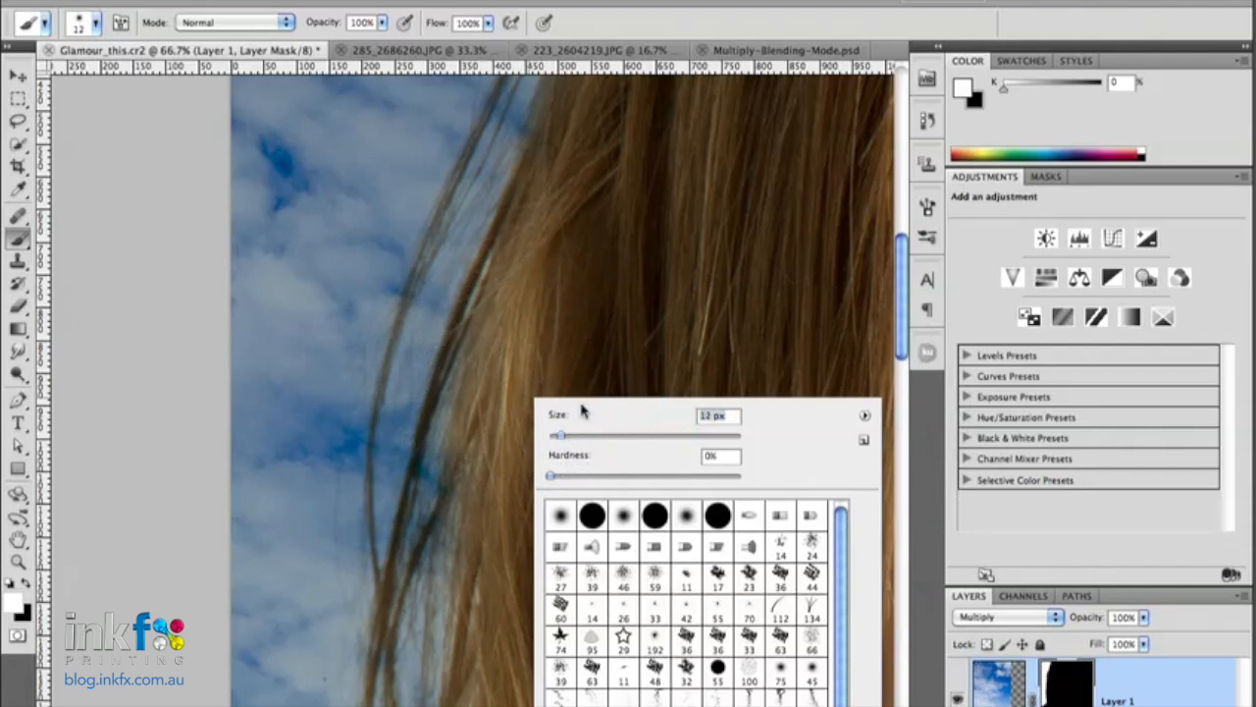
left_click_drag(323, 25, 244, 17)
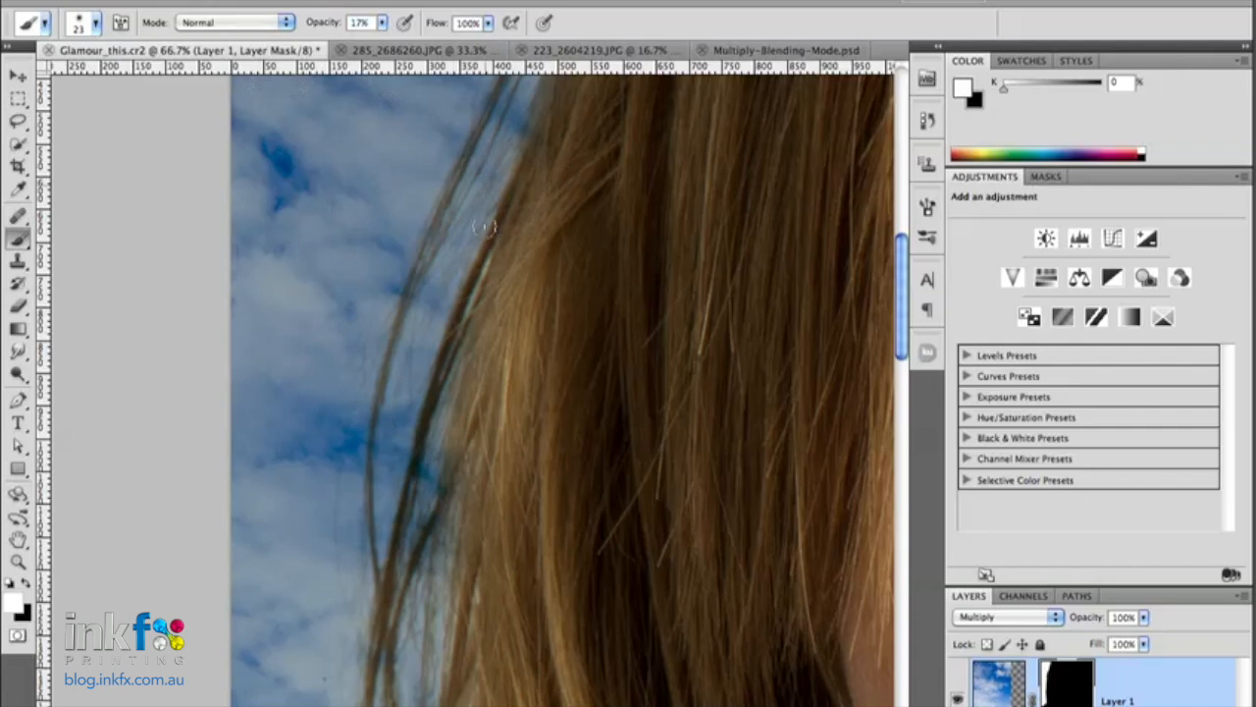
left_click(27, 583)
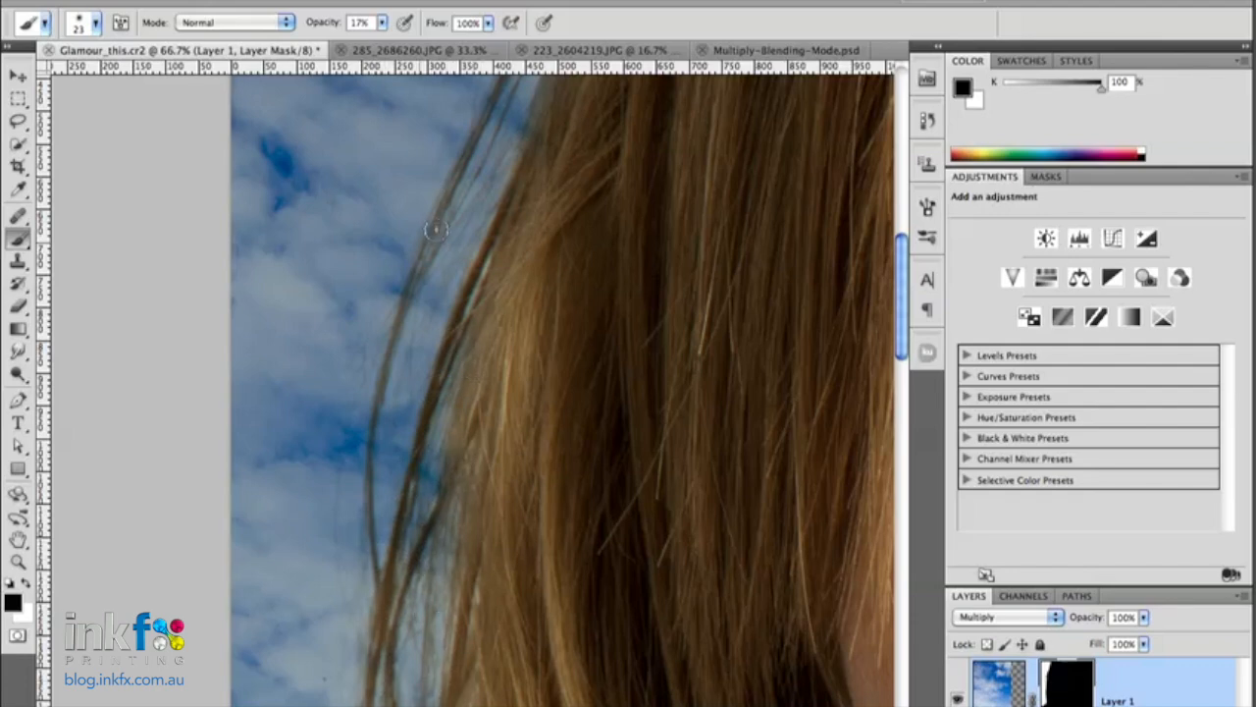
- Paint black on Layer 1's mask along the loose hair strands to lift the sky off them
mouse_move(429, 267)
left_mouse_down()
mouse_move(400, 320)
mouse_move(374, 439)
left_mouse_up()
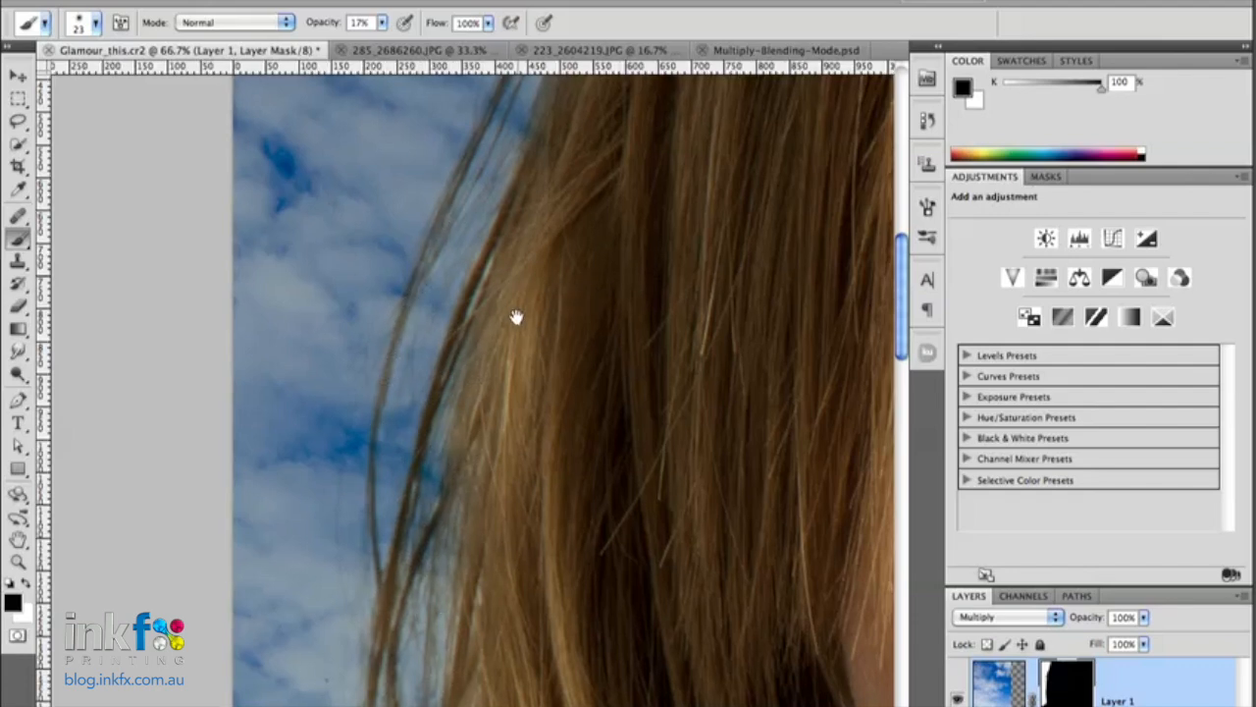
left_click_drag(504, 236, 473, 465)
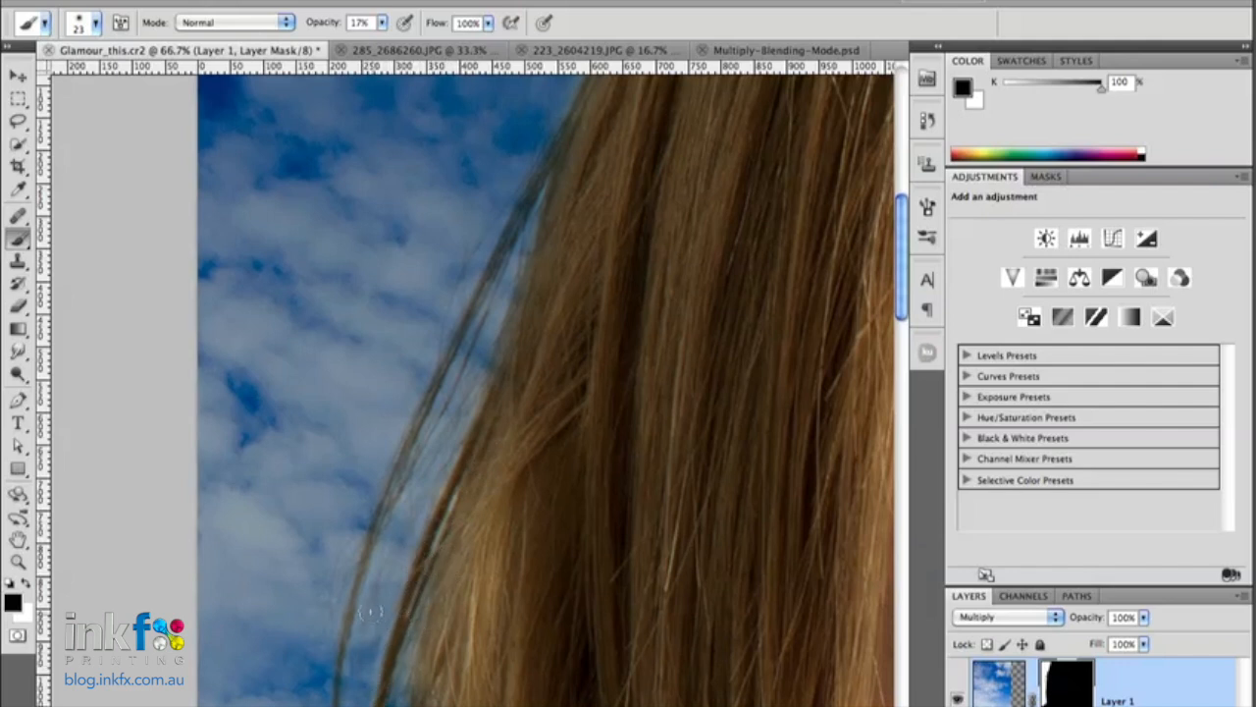
key("x")
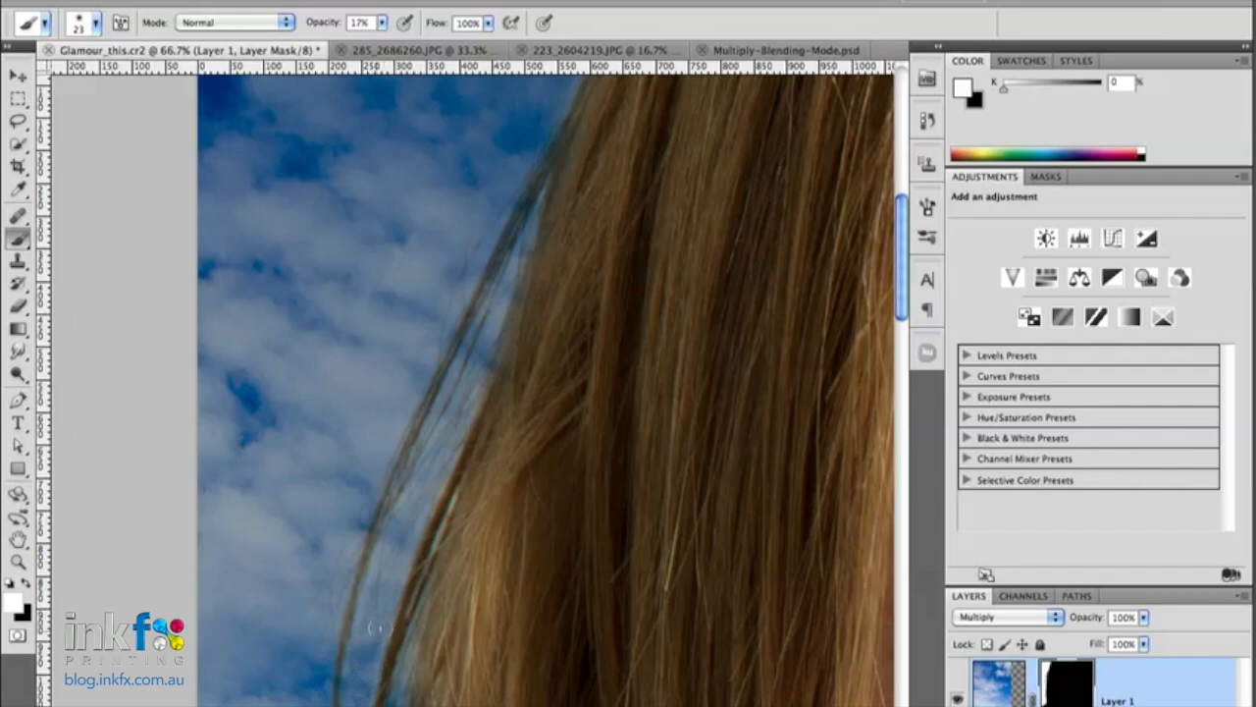
key("x")
key("space")
left_click_drag(571, 256, 542, 401)
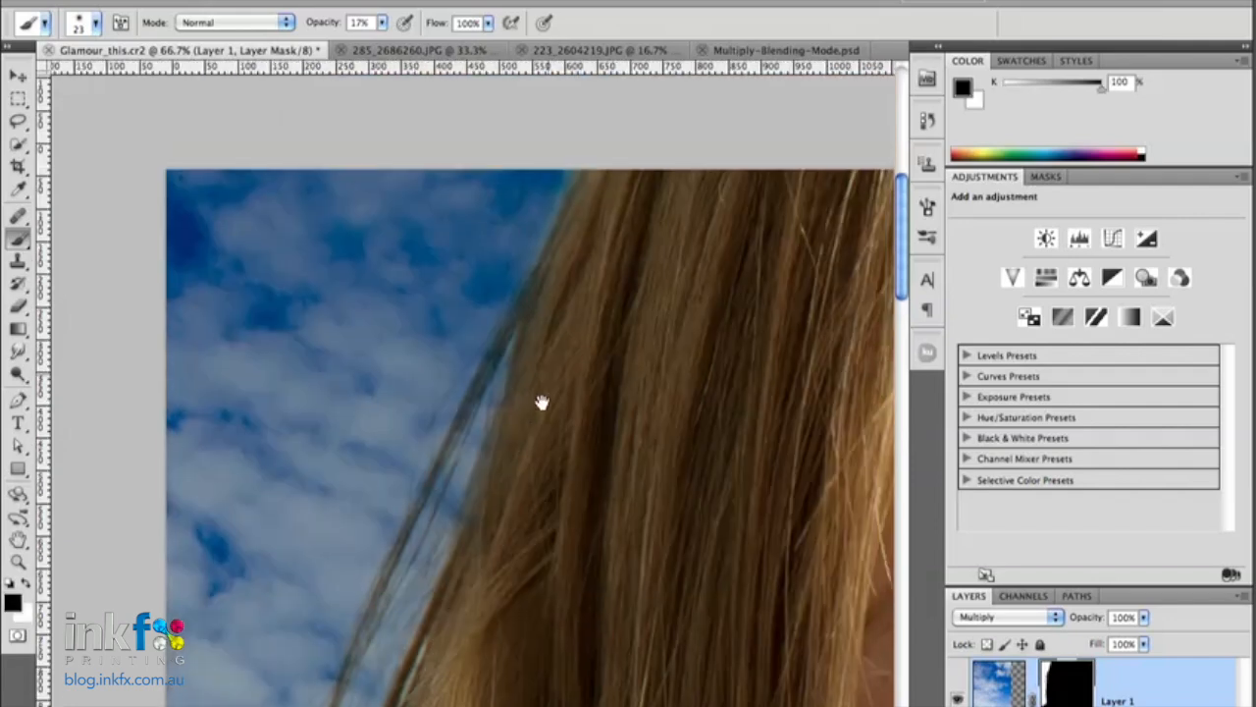
left_click_drag(500, 350, 400, 545)
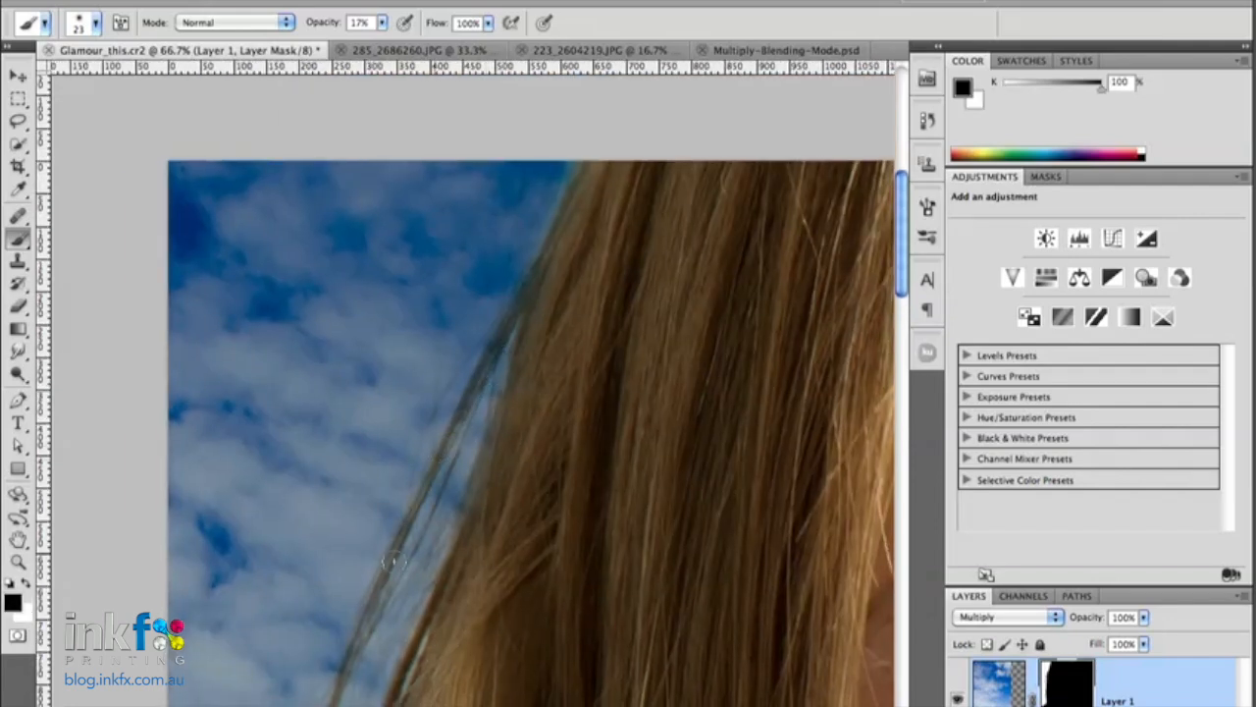
- Hide the sky on Layer 1 to show the portrait's original pale backdrop
key("super+minus")
key("super+minus")
key("super+minus")
key("super+minus")
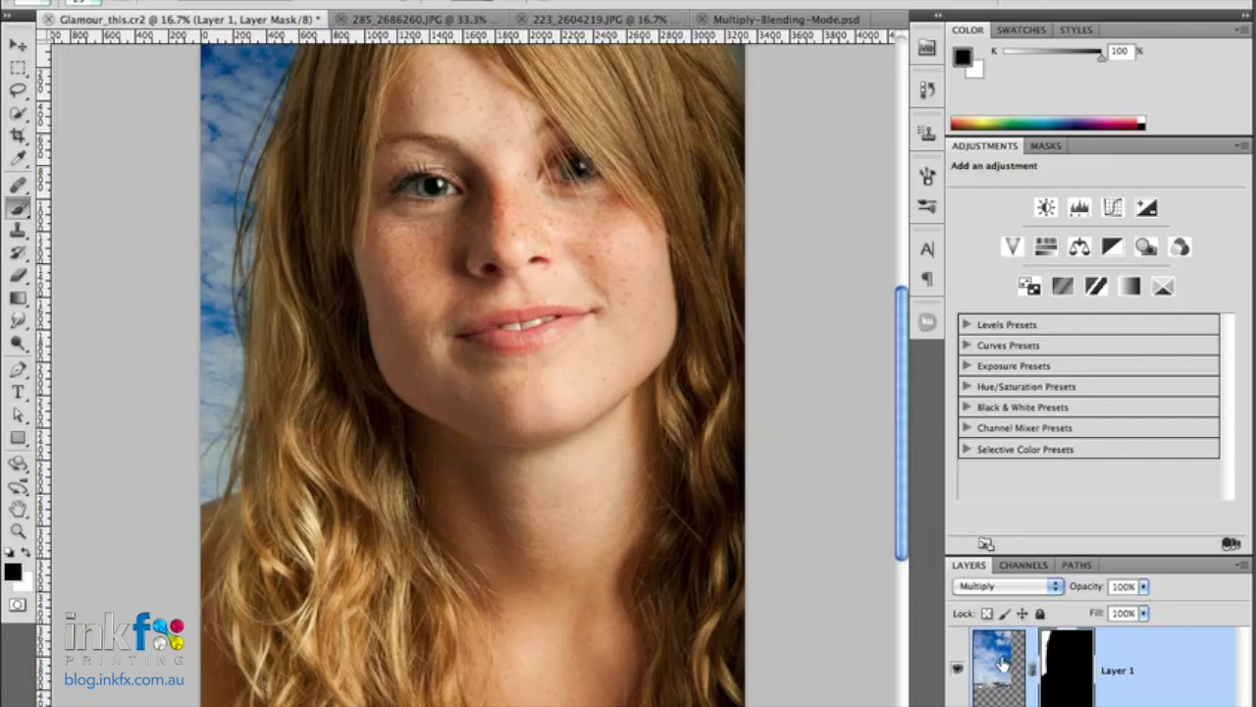
left_click(958, 669)
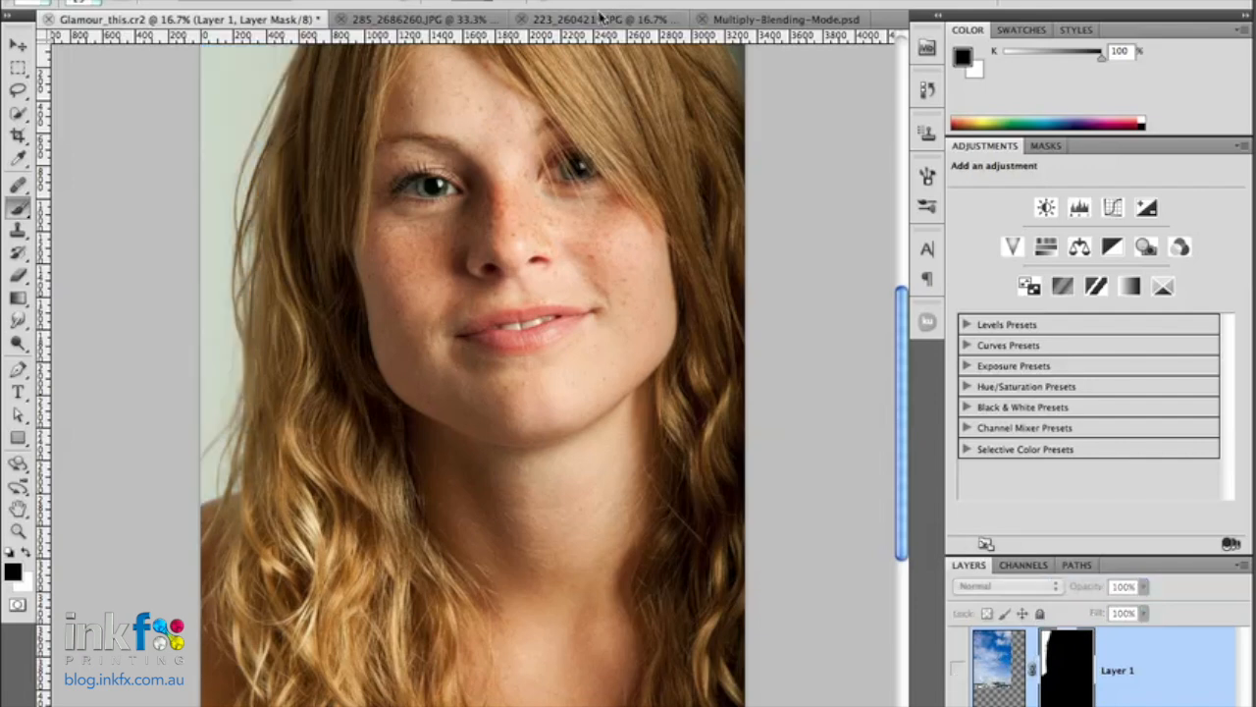
- Paste the door image from 223_2604219.JPG as a new layer directly above the portrait's Background layer
left_click(600, 18)
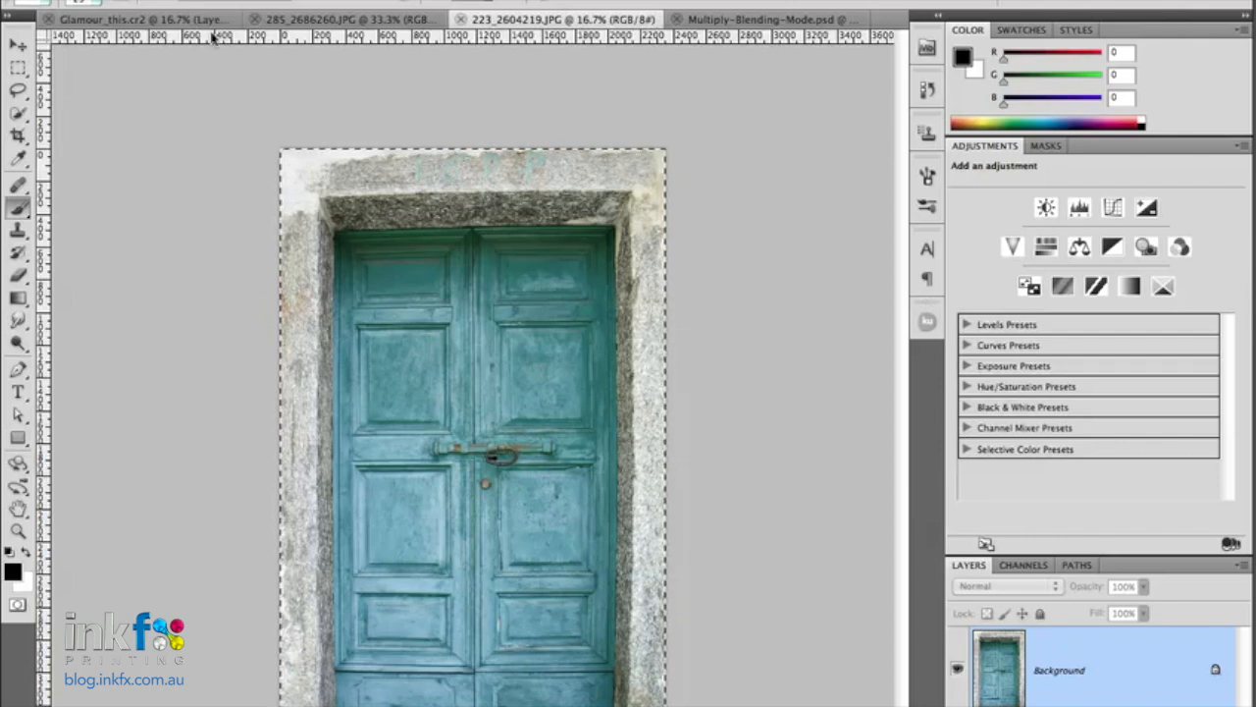
left_click(150, 19)
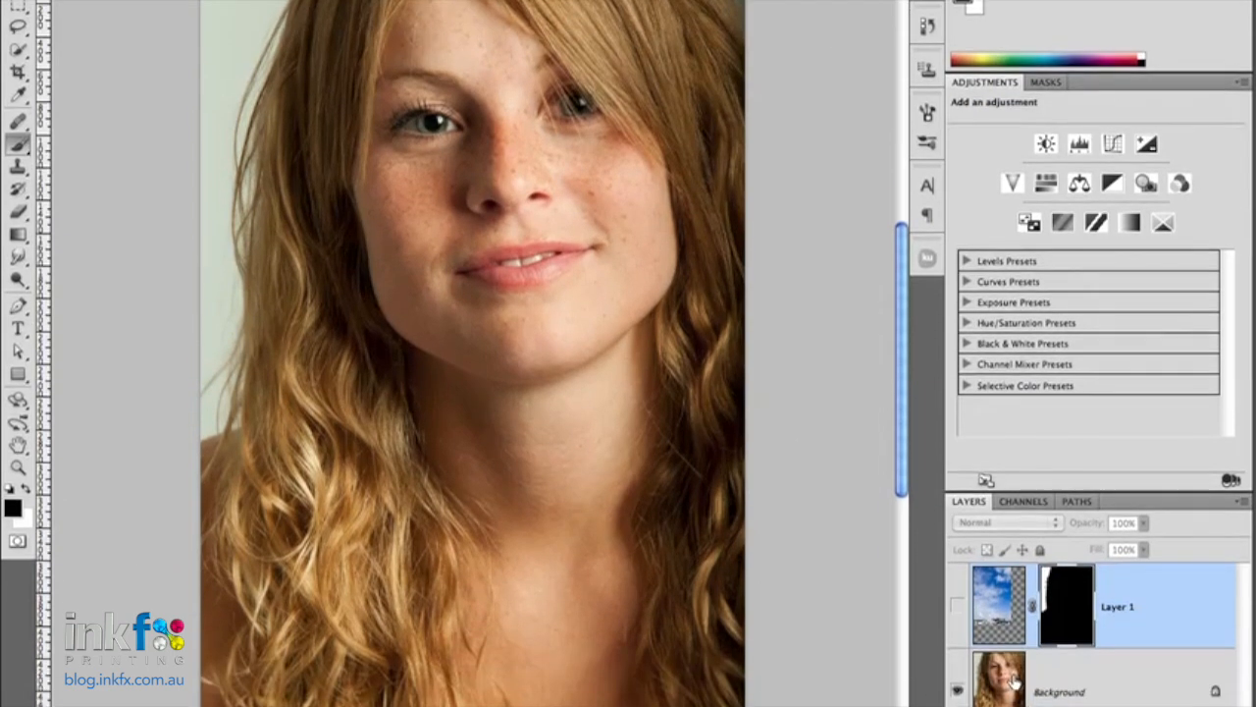
left_click(1060, 588)
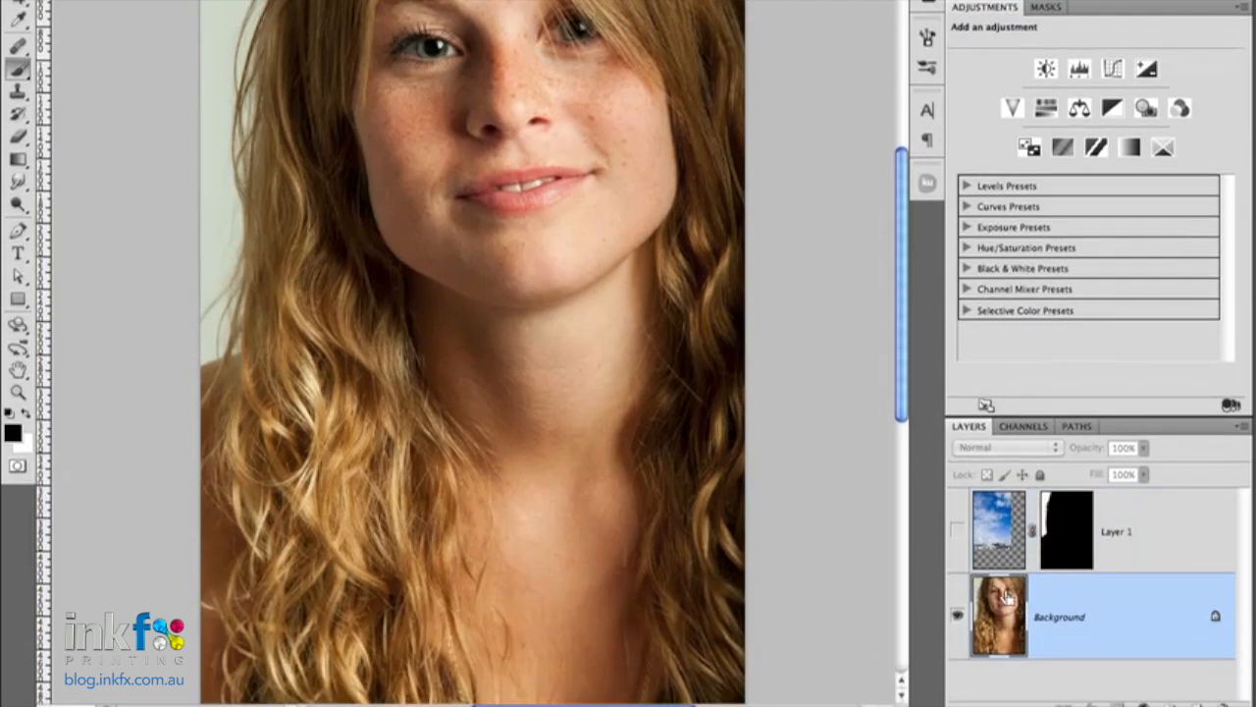
key("ctrl+v")
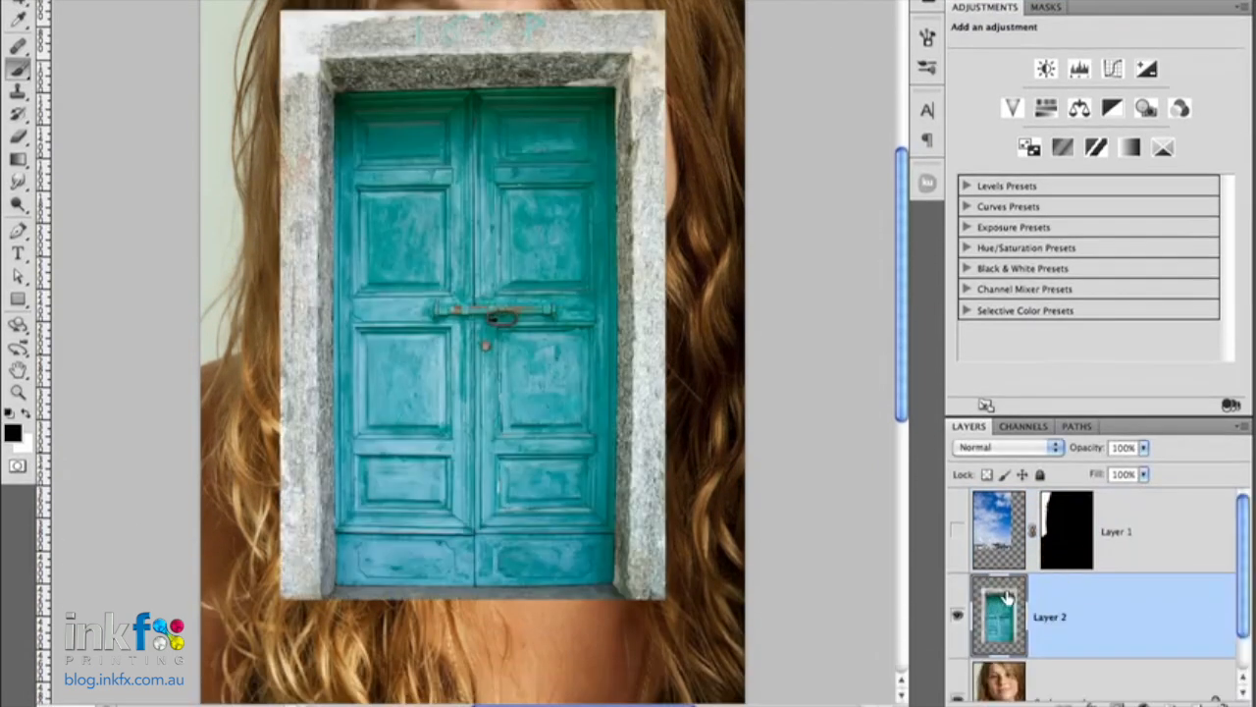
- Move the pasted door to the portrait's upper-left corner and enlarge it with Free Transform to cover most of the face
key("v")
left_click_drag(381, 218, 279, 67)
key("ctrl+t")
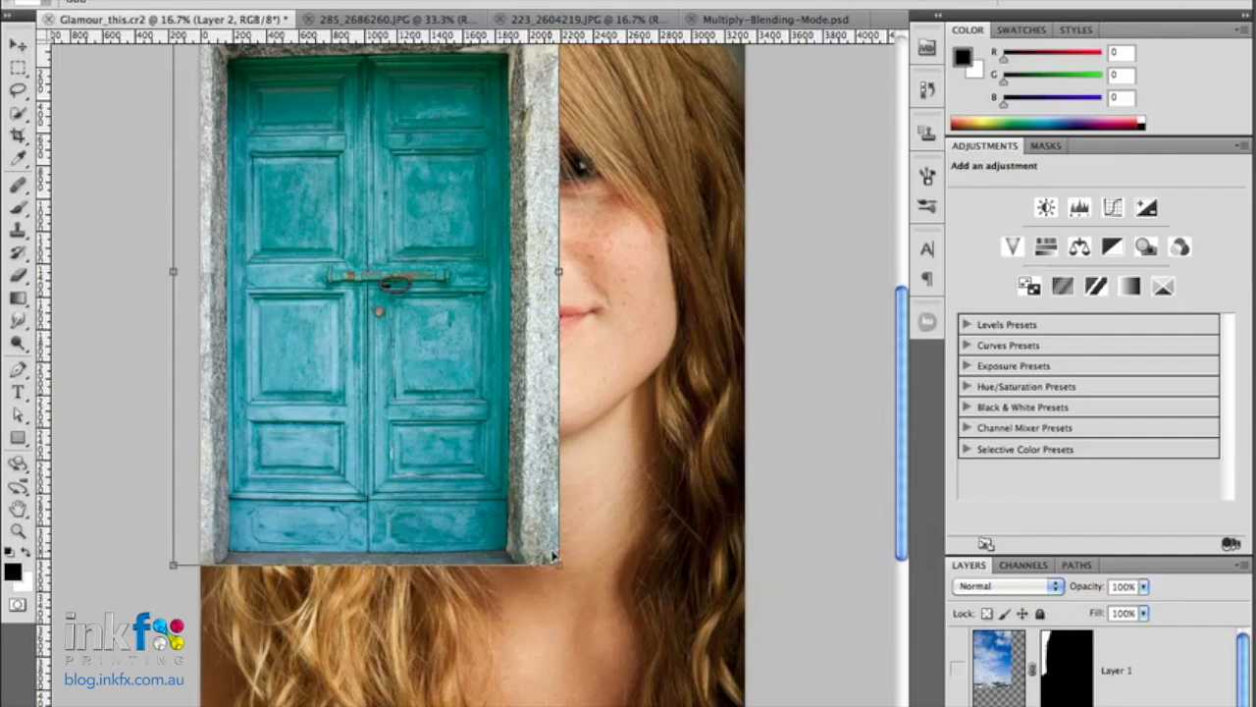
left_click_drag(552, 557, 664, 703)
key("Return")
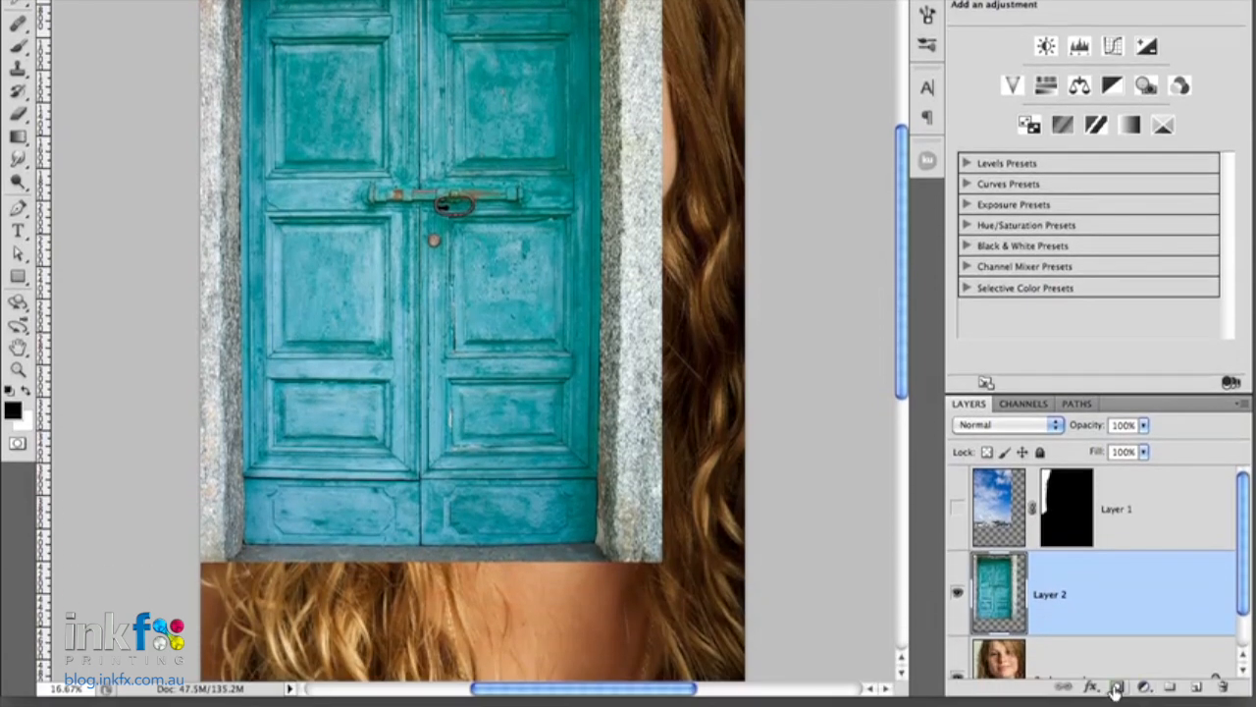
- Add a black layer mask that hides the door on Layer 2 and set the layer's blend mode to Multiply
left_click(1116, 687, "alt")
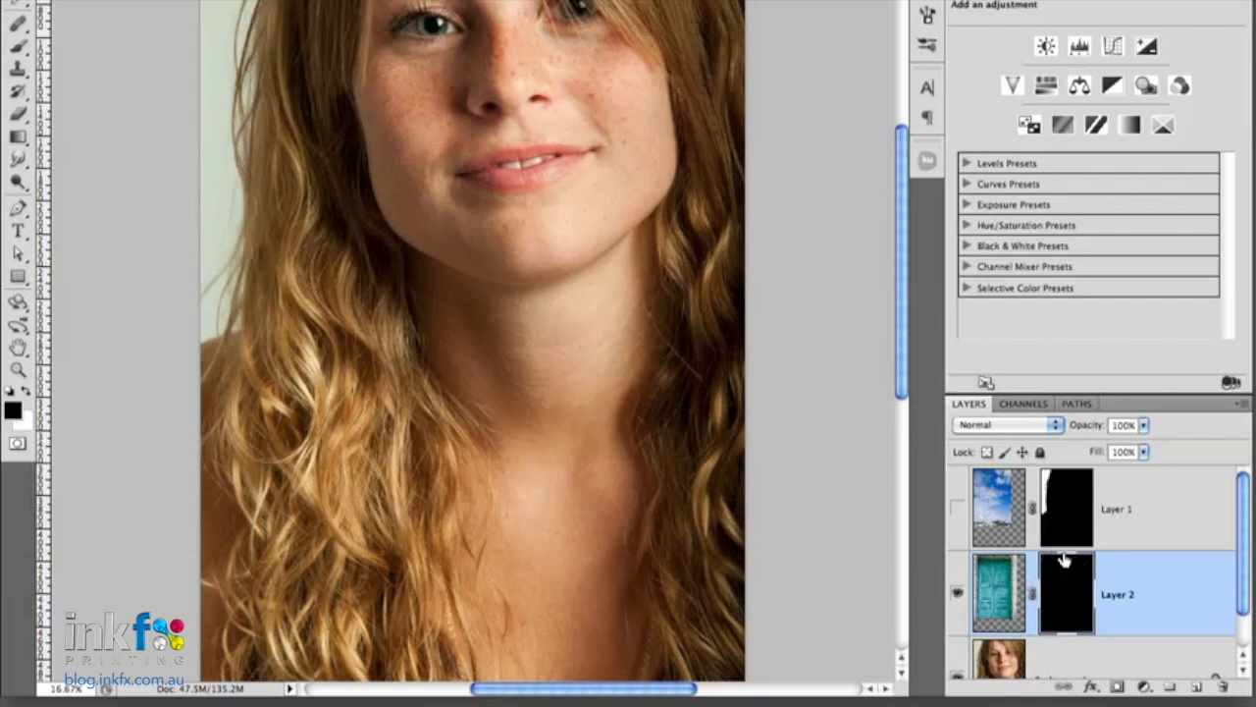
left_click(1005, 430)
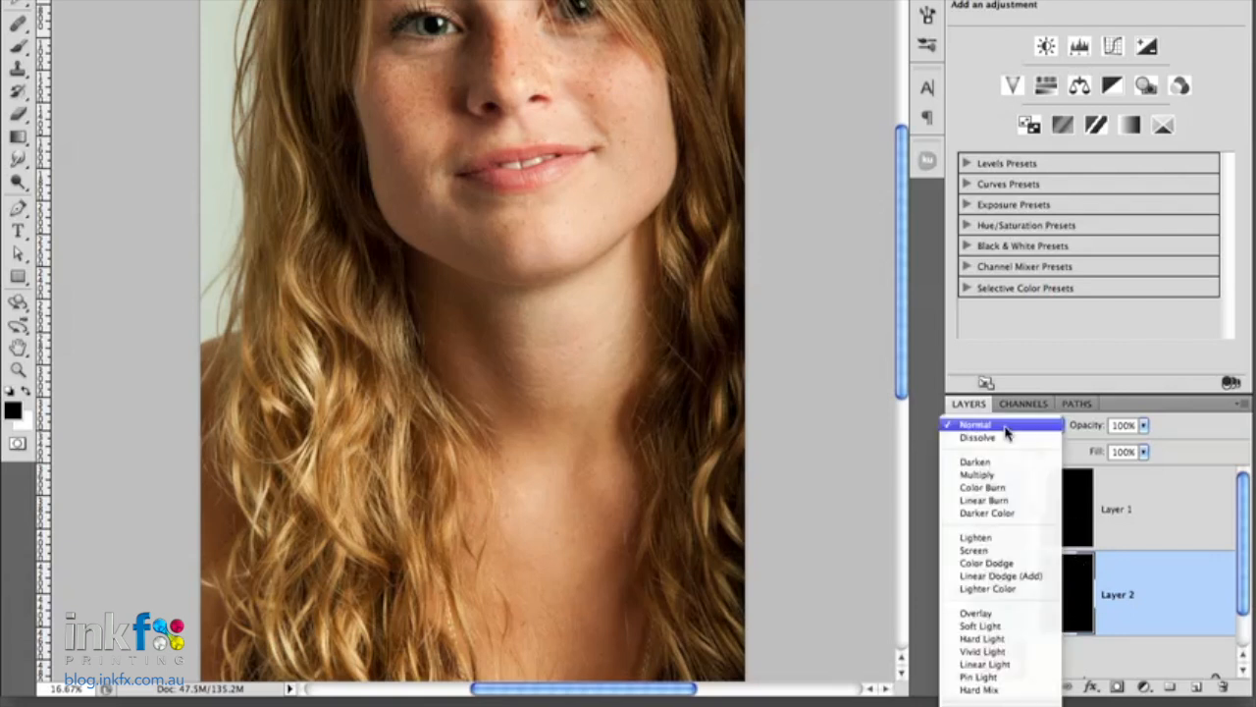
left_click(994, 478)
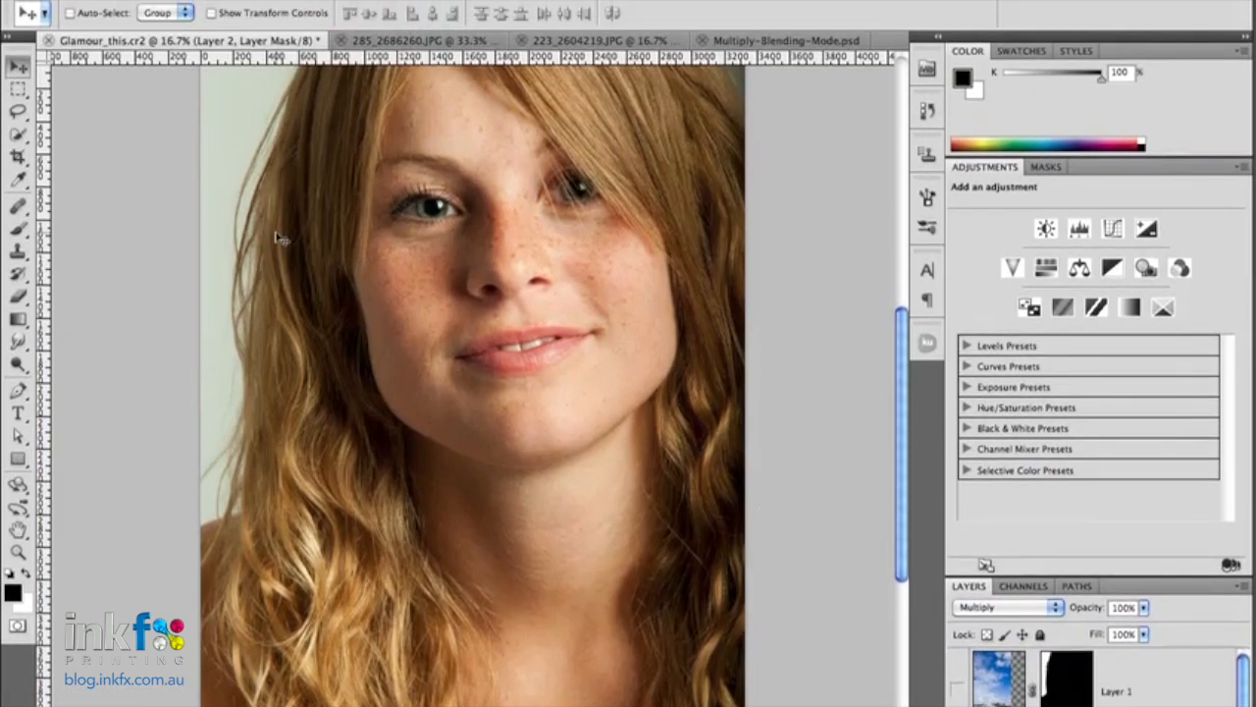
- Set up a soft Brush of 191 px at 100% opacity with white as the foreground color
key("b")
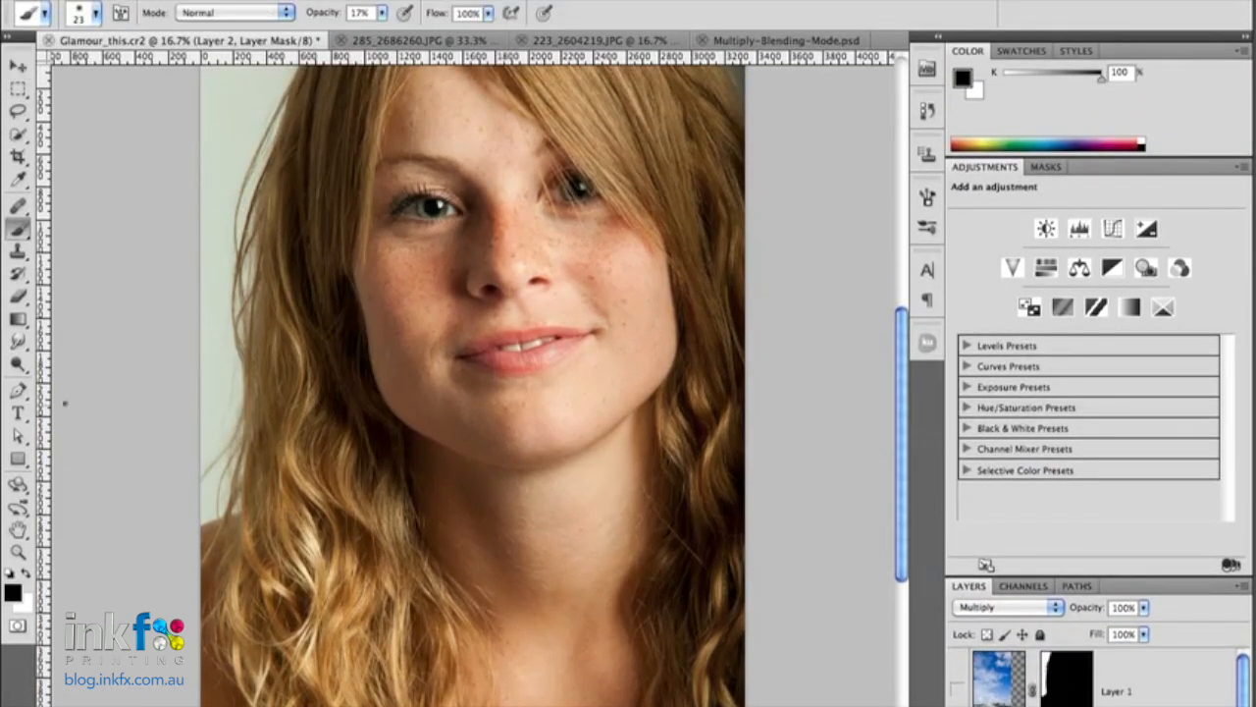
right_click(461, 221)
left_click_drag(544, 254, 592, 252)
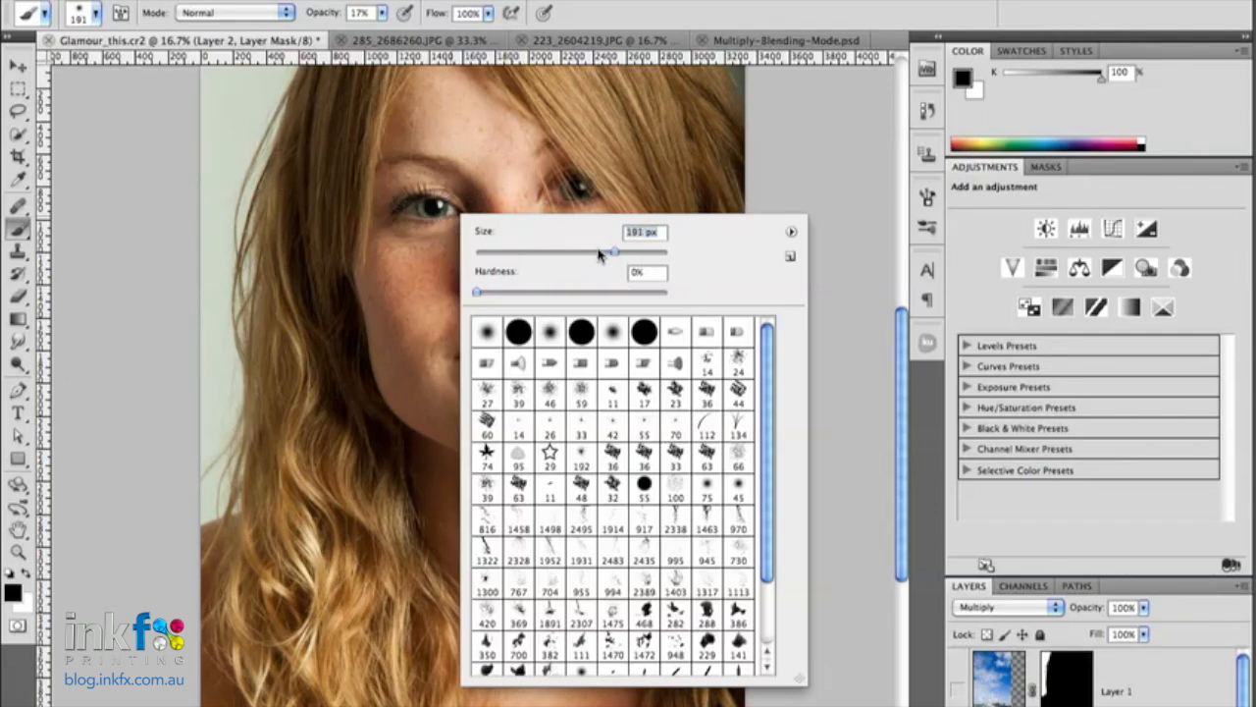
left_click(226, 138)
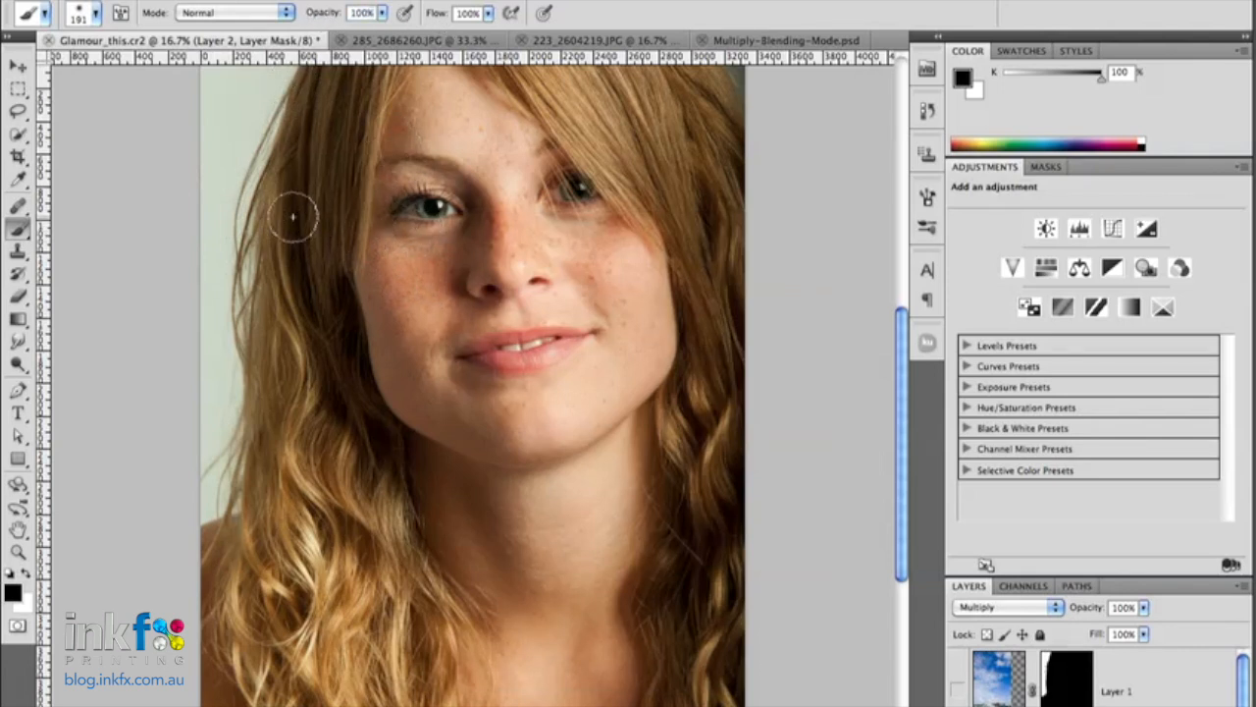
key("x")
- Paint white on Layer 2's mask over the pale backdrop beside the hair to reveal the door there
mouse_move(239, 159)
left_mouse_down()
mouse_move(211, 304)
mouse_move(208, 233)
mouse_move(226, 333)
mouse_move(208, 285)
mouse_move(216, 466)
mouse_move(204, 508)
mouse_move(236, 417)
mouse_move(221, 260)
mouse_move(233, 206)
left_mouse_up()
left_click_drag(294, 152, 286, 278)
mouse_move(210, 219)
left_mouse_down()
mouse_move(271, 163)
mouse_move(248, 291)
mouse_move(258, 206)
mouse_move(282, 169)
mouse_move(192, 325)
mouse_move(226, 314)
left_mouse_up()
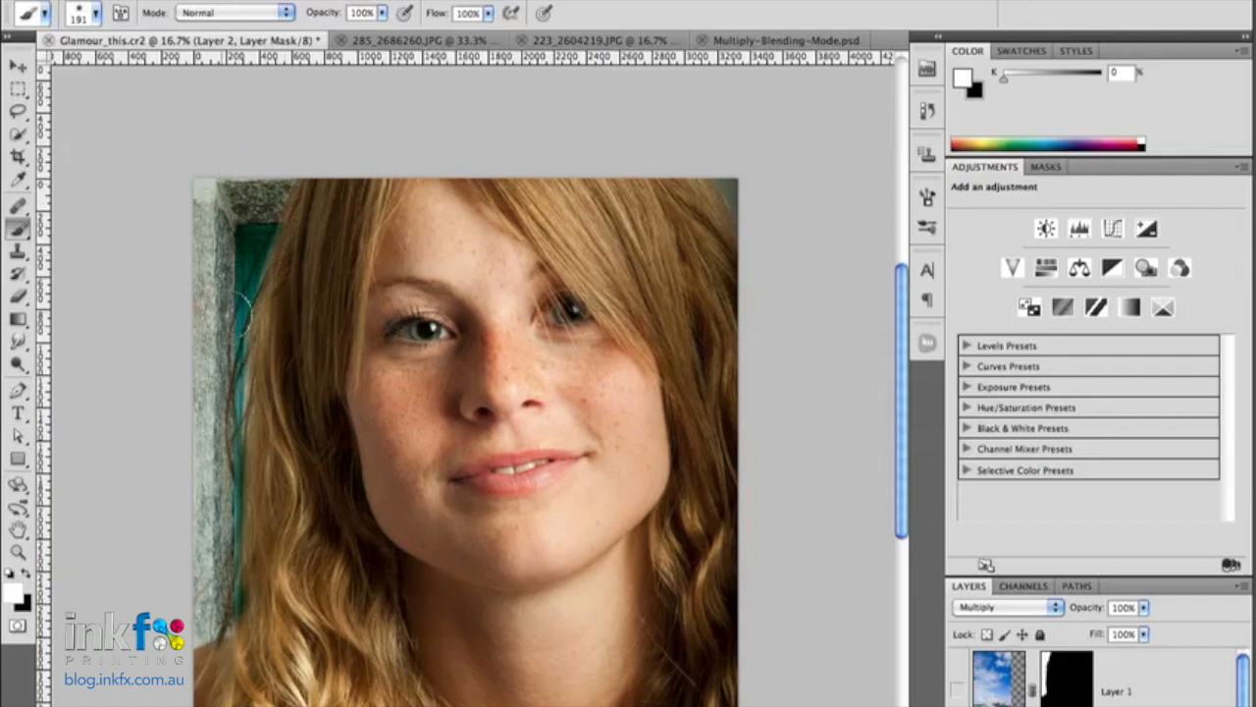
left_click_drag(238, 431, 244, 374)
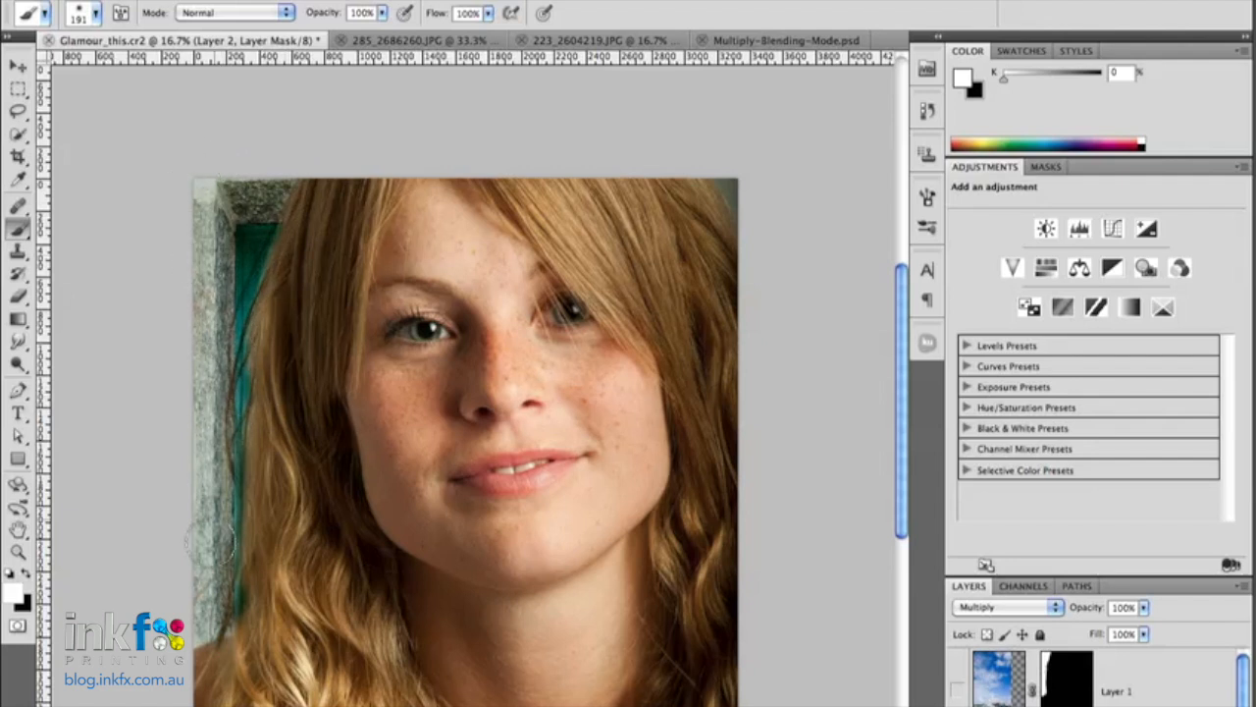
- Paint white into the hair on Layer 2's mask and cover that spill again with black
left_click_drag(212, 508, 314, 399)
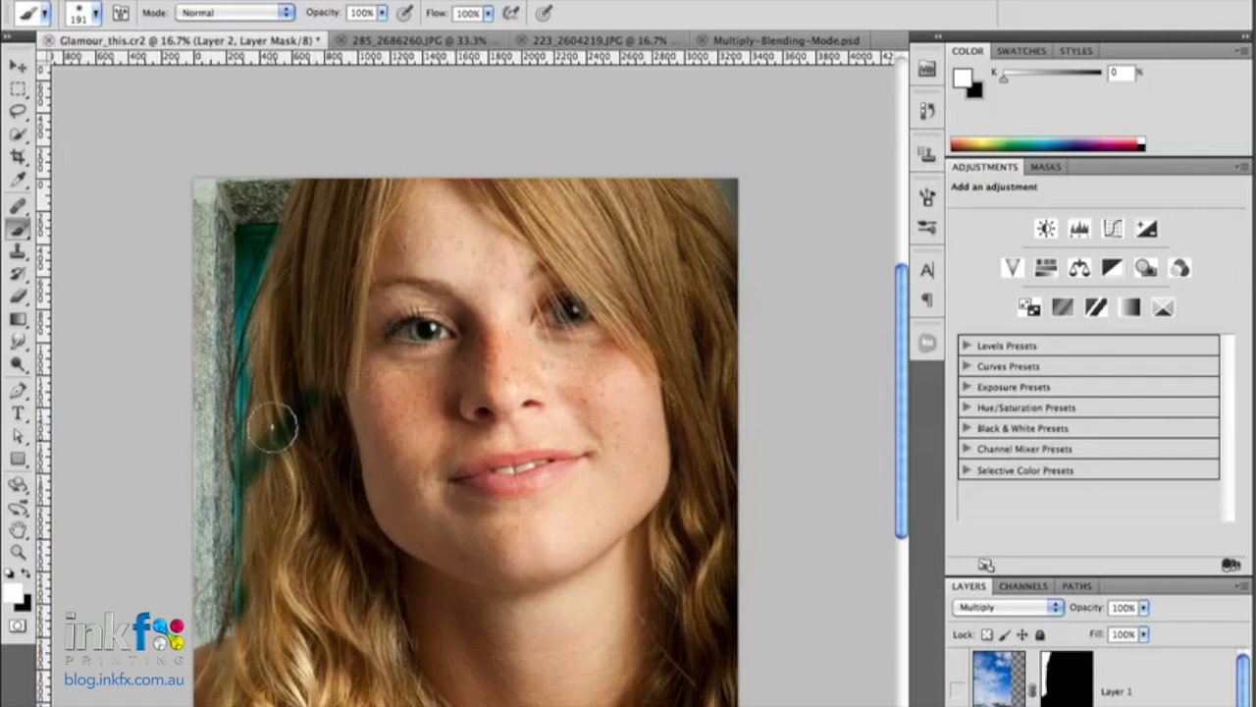
key("x")
mouse_move(305, 392)
left_mouse_down()
mouse_move(257, 488)
mouse_move(256, 476)
mouse_move(265, 603)
mouse_move(248, 608)
mouse_move(252, 625)
mouse_move(265, 492)
mouse_move(257, 606)
left_mouse_up()
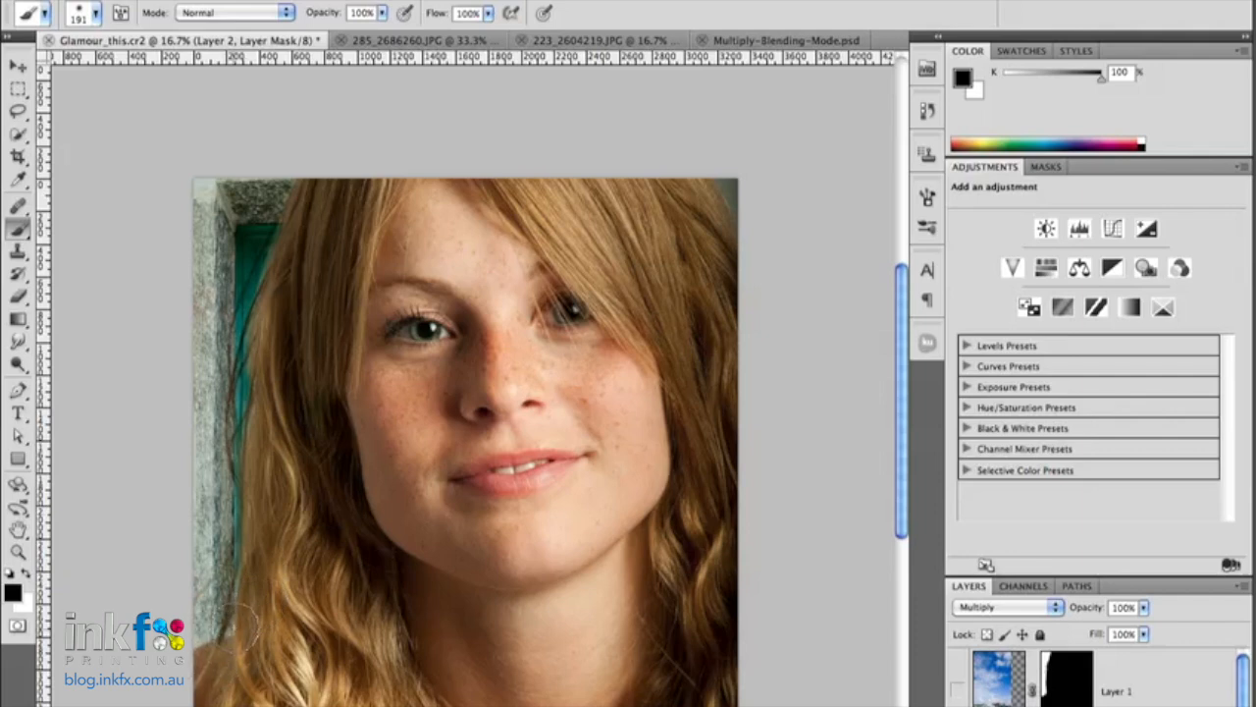
- Paint black over a short stretch of the hair's outer edge on Layer 2's mask with a soft 36 px brush
key("super+plus")
key("super+plus")
key("super+plus")
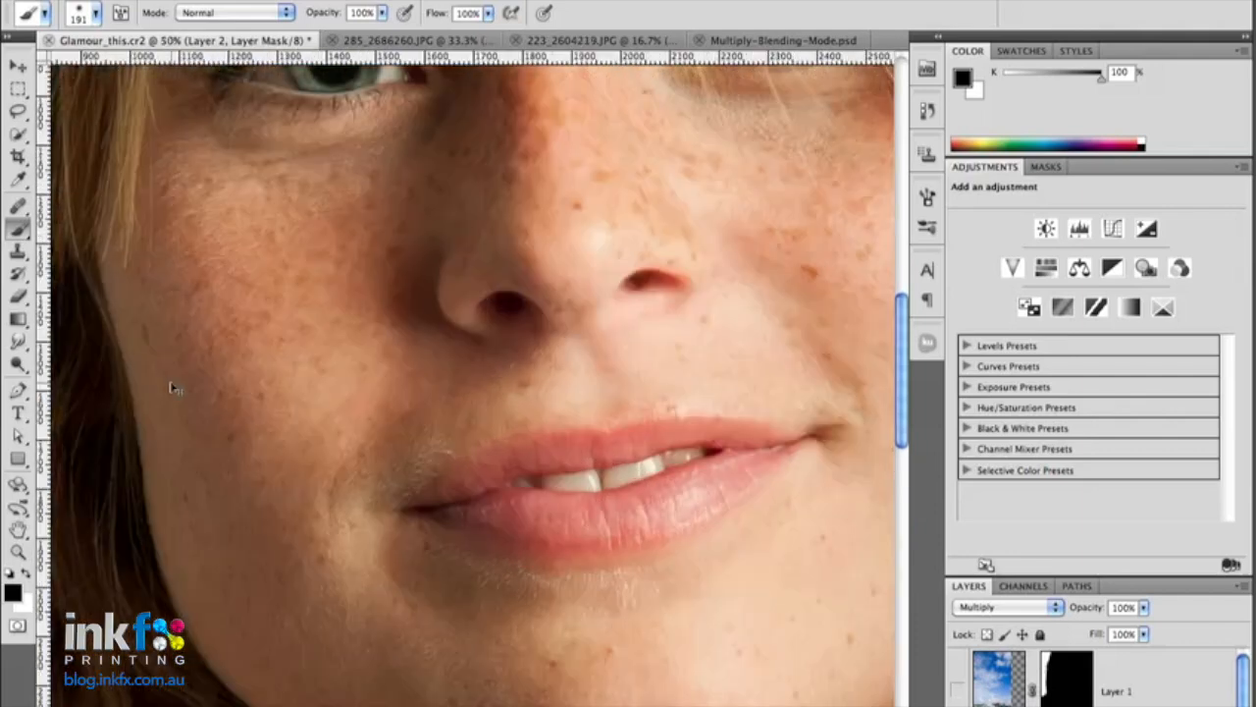
mouse_move(250, 529)
left_mouse_down()
mouse_move(392, 555)
mouse_move(468, 452)
left_mouse_up()
mouse_move(583, 280)
left_mouse_down()
mouse_move(597, 392)
mouse_move(572, 426)
left_mouse_up()
mouse_move(639, 295)
left_mouse_down()
mouse_move(572, 429)
mouse_move(558, 373)
left_mouse_up()
right_click(555, 366)
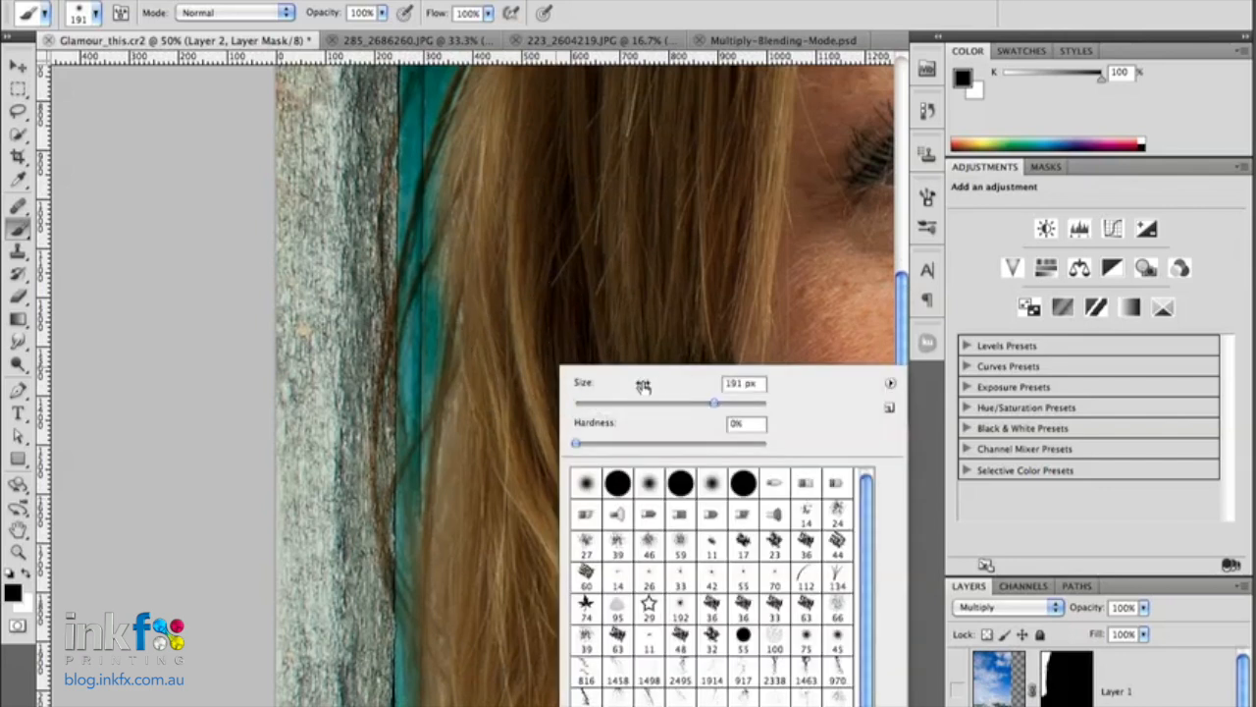
left_click_drag(710, 401, 592, 407)
mouse_move(440, 232)
left_mouse_down()
mouse_move(426, 252)
mouse_move(434, 242)
left_mouse_up()
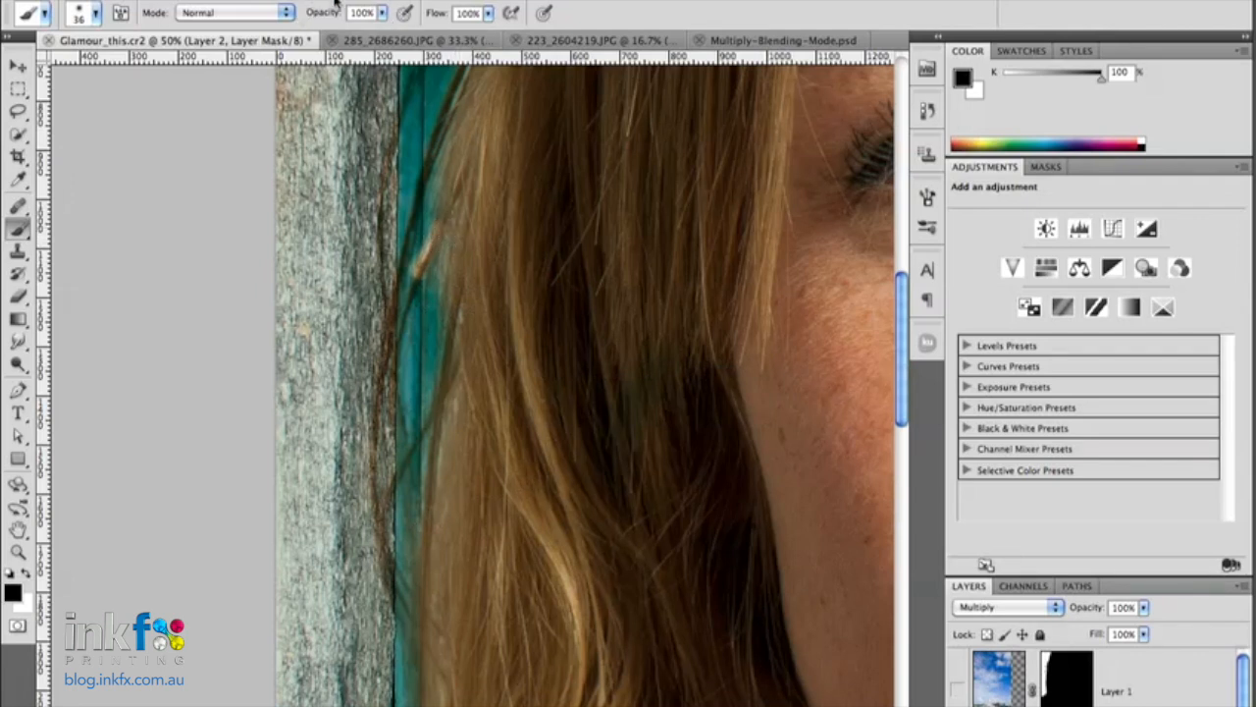
- Lower the brush opacity to 24% and make white the foreground color
left_click_drag(331, 16, 282, 12)
key("x")
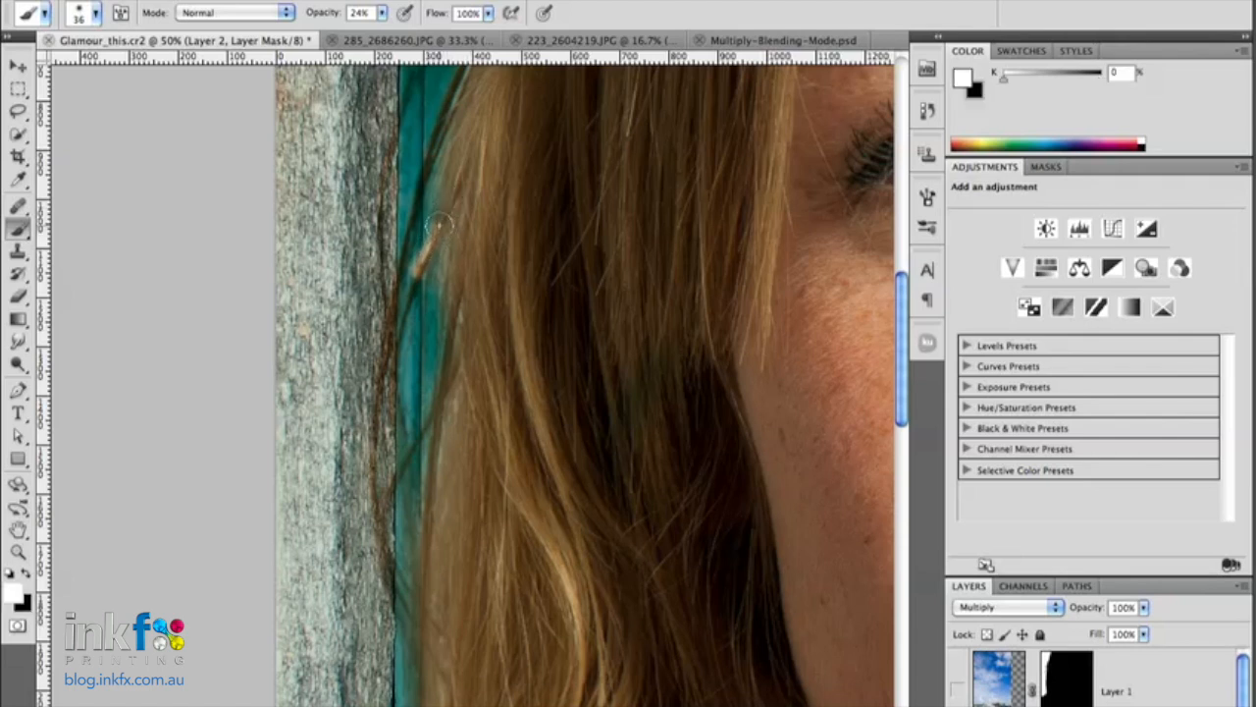
- Paint black at 24% opacity on Layer 2's mask along the fine strands at the hair's outer edge, up to the door's upper part
key("x")
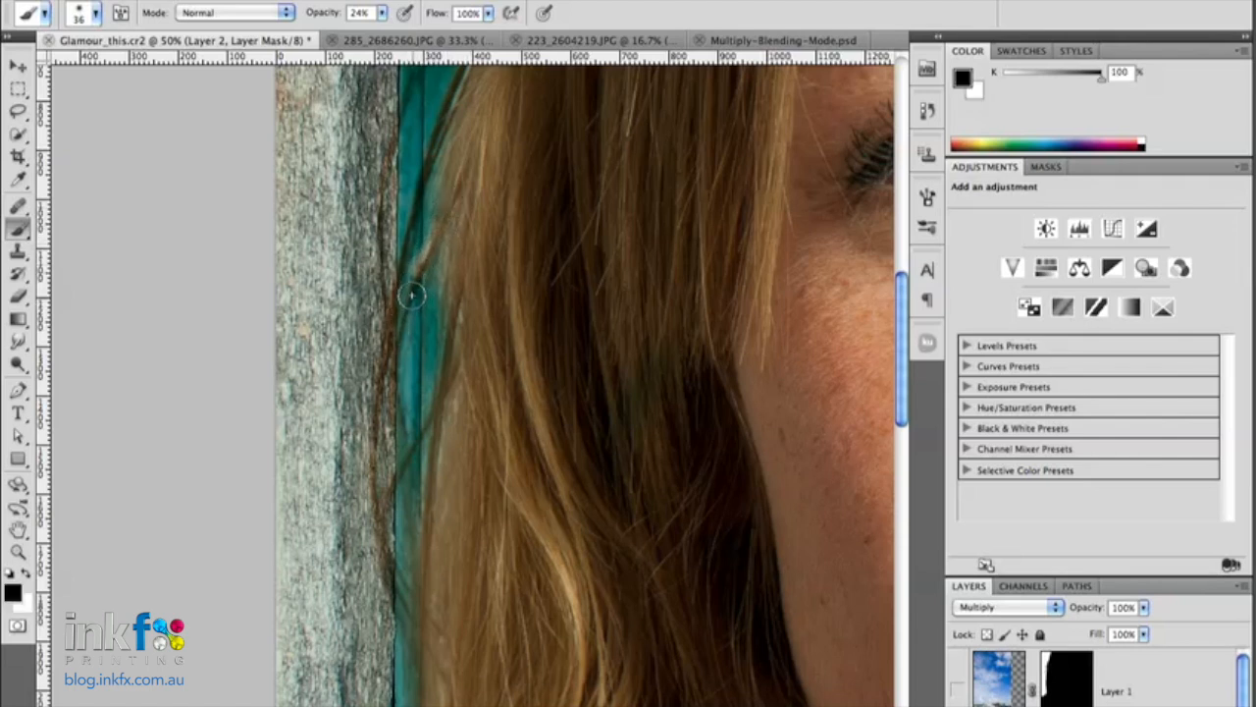
left_click_drag(381, 364, 426, 162)
left_click_drag(410, 253, 441, 140)
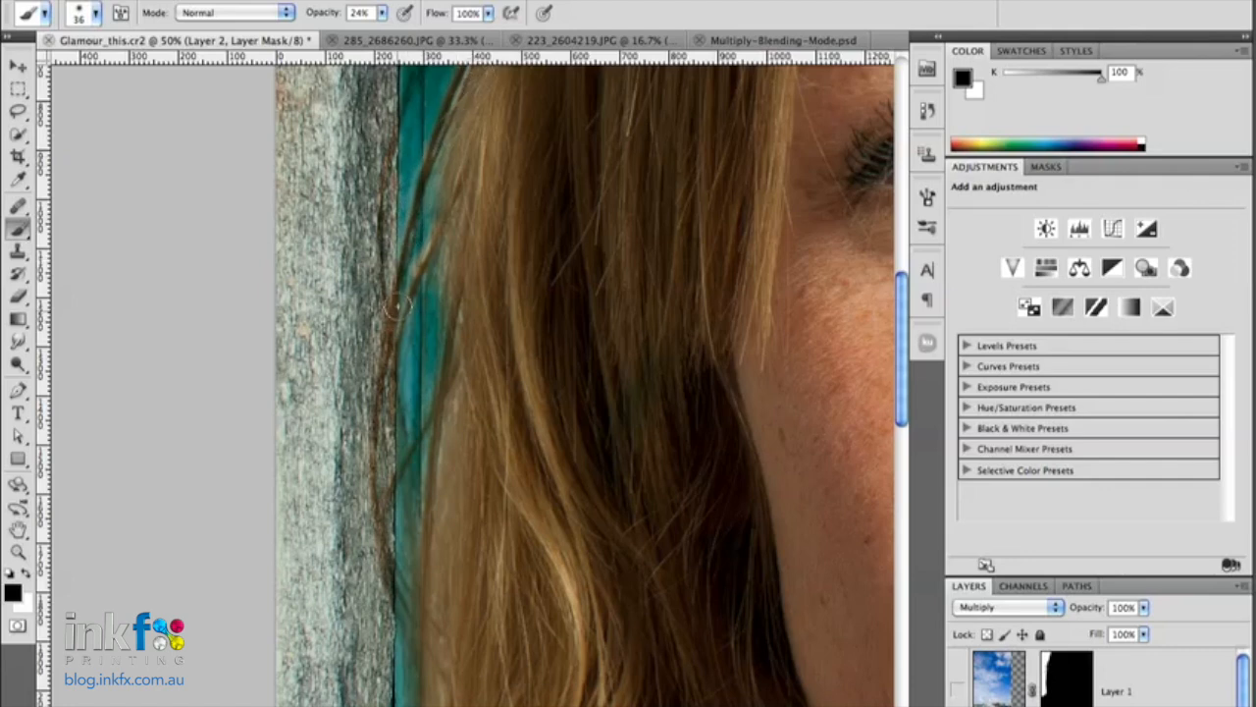
left_click_drag(499, 210, 397, 429)
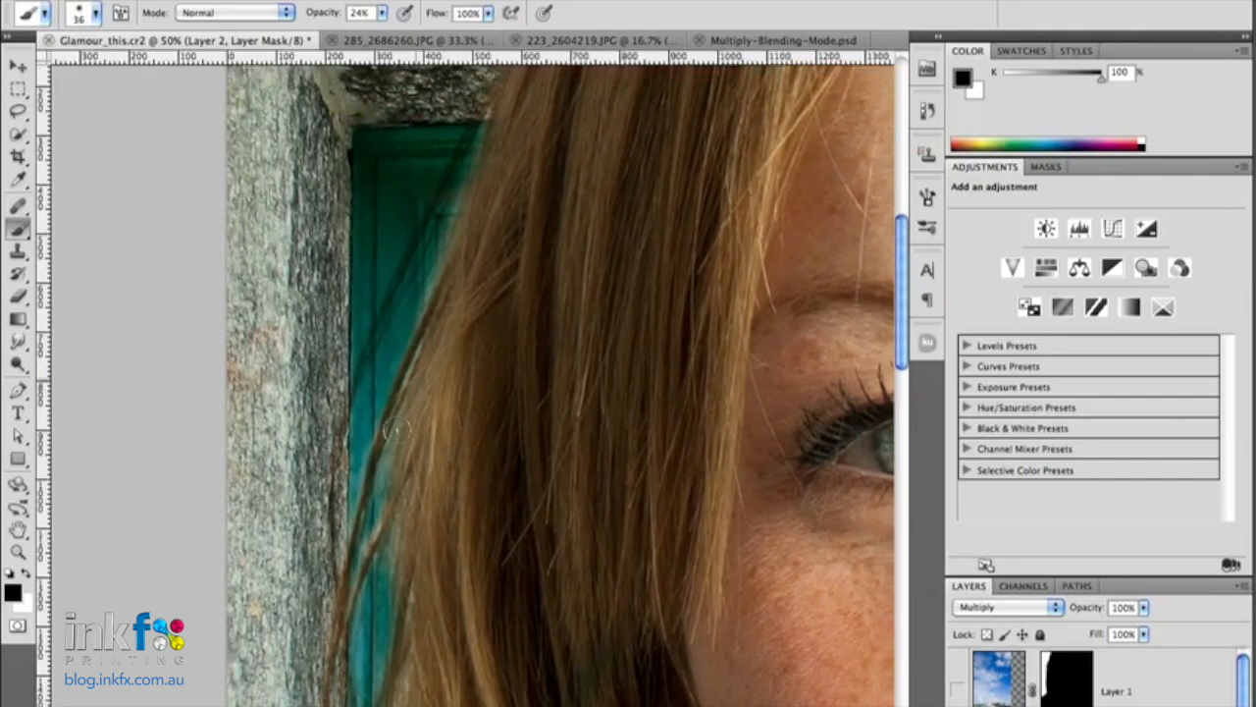
left_click_drag(492, 87, 359, 381)
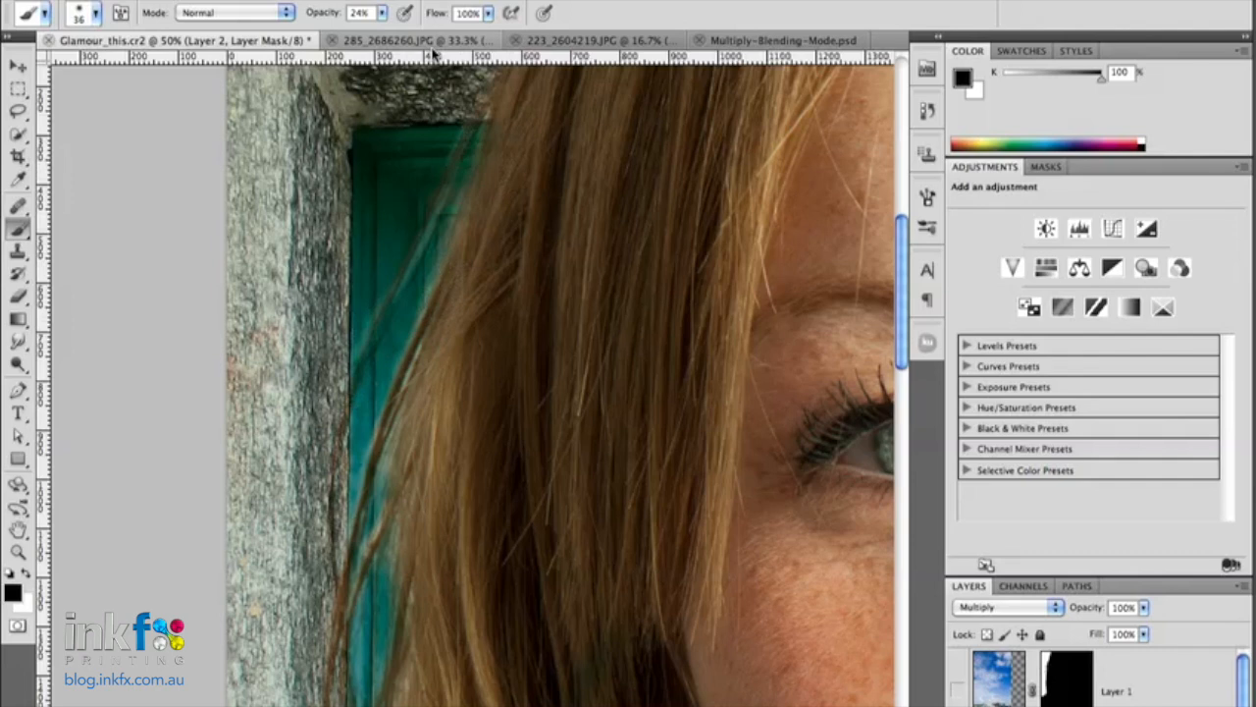
- Hide the door image on Layer 2 and show the sky on Layer 1 behind the hair
key("ctrl+minus")
key("ctrl+minus")
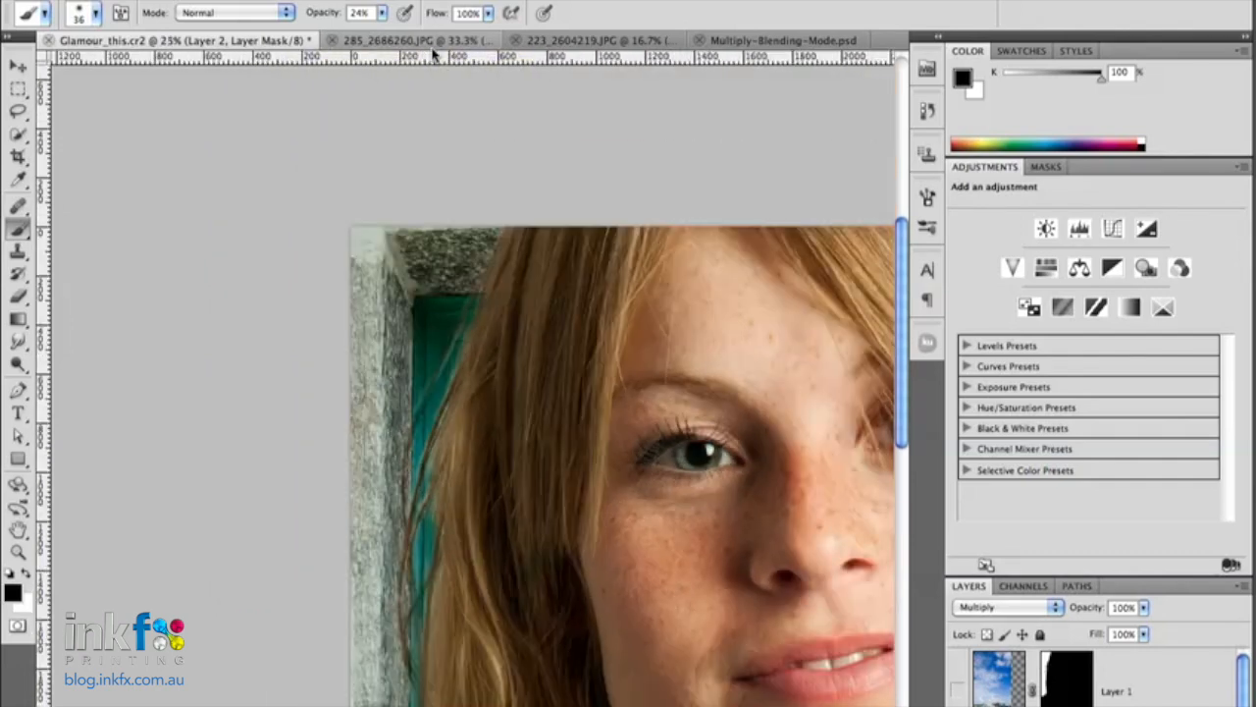
key("ctrl+minus")
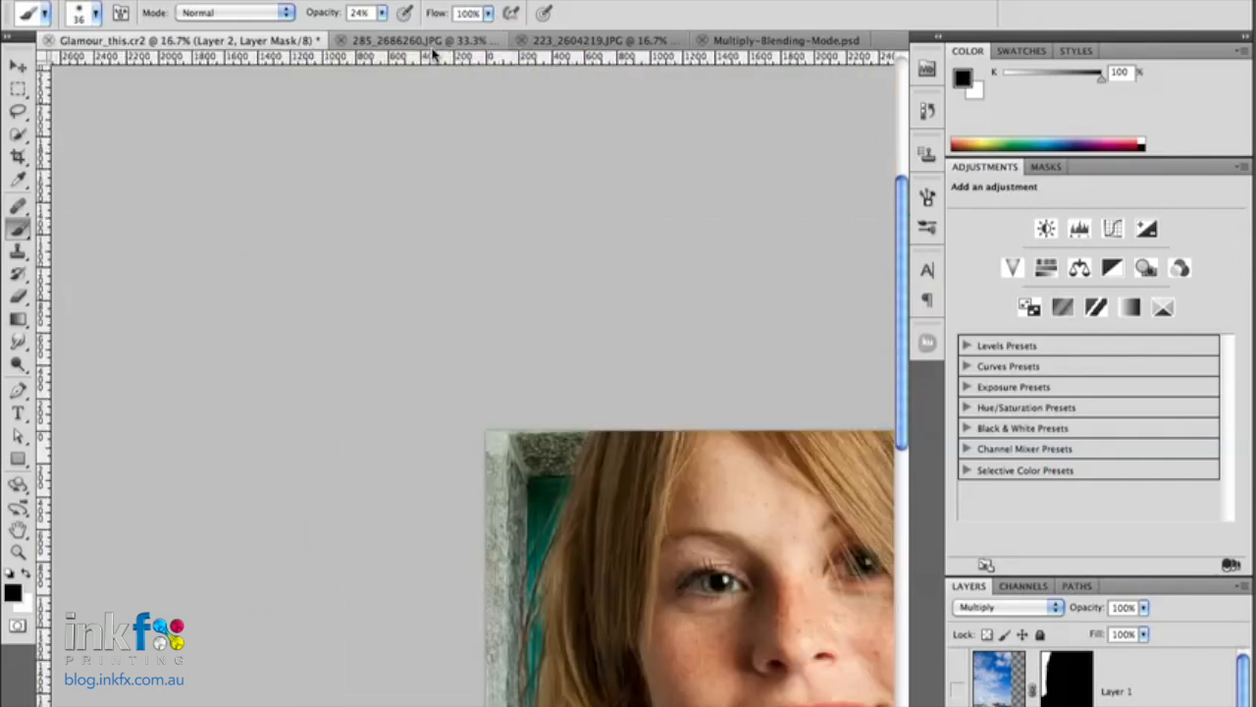
left_click_drag(693, 619, 530, 290)
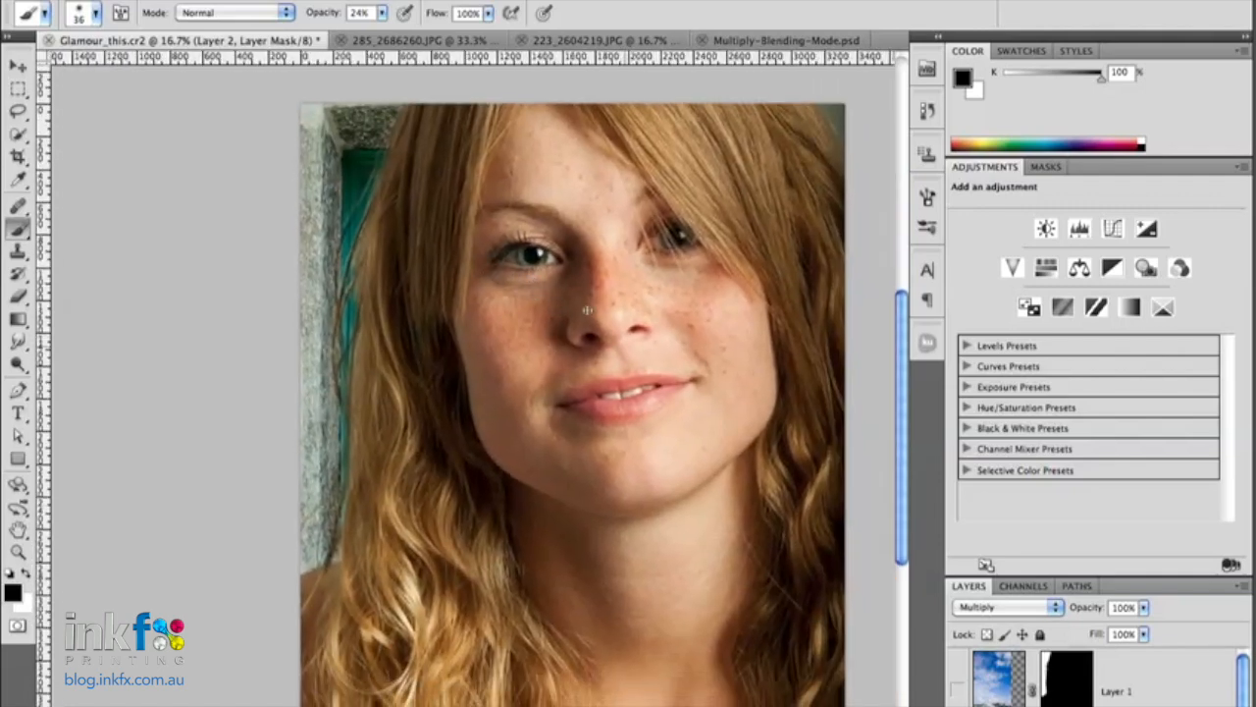
left_click(958, 706)
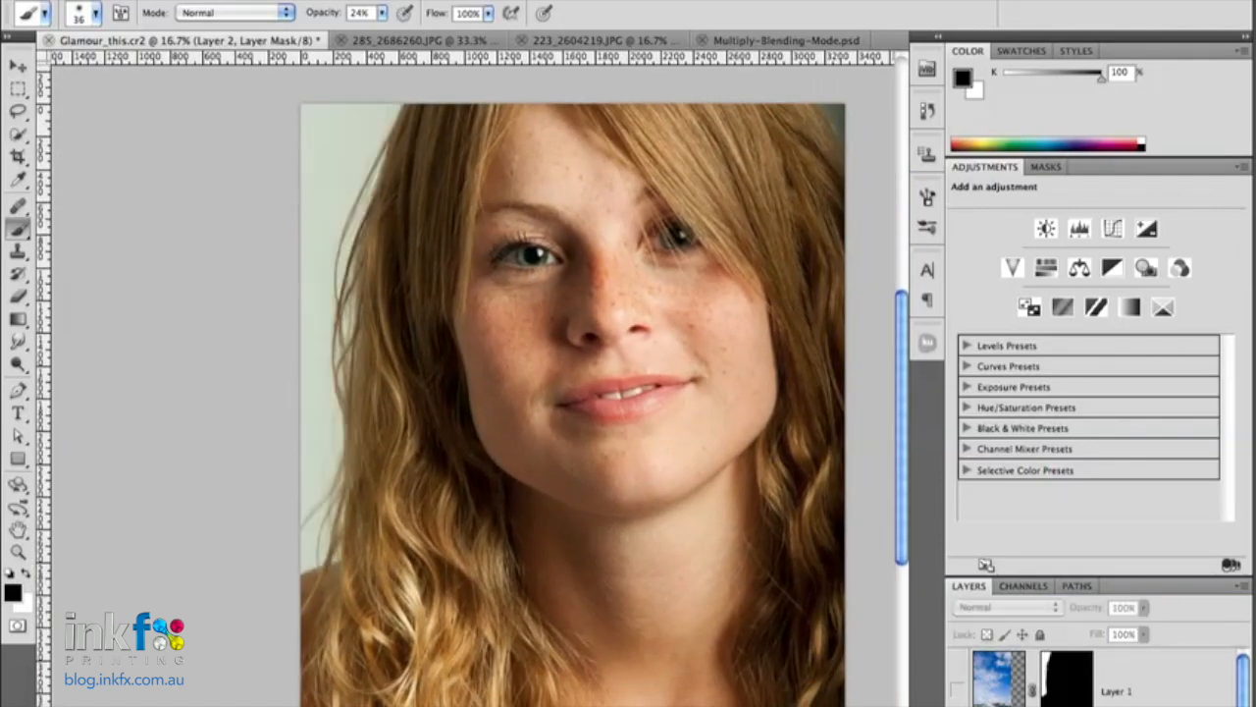
left_click(958, 691)
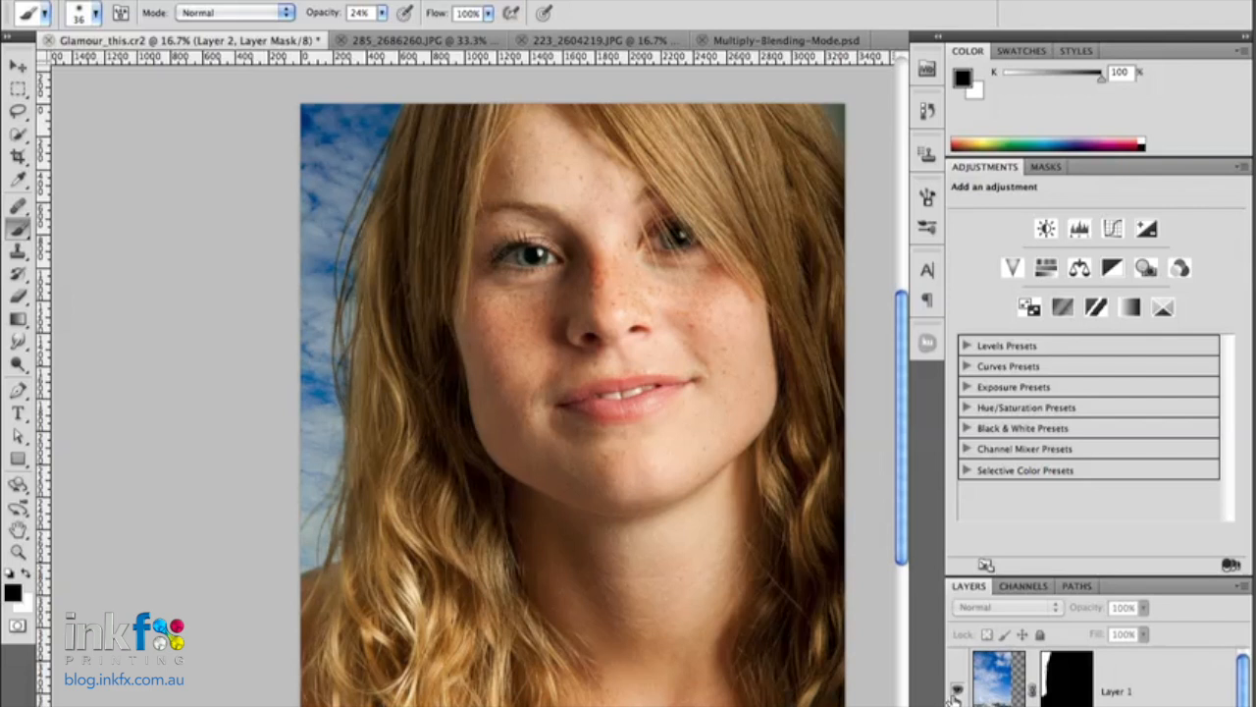
- Switch to the Multiply-Blending-Mode.psd document
left_click(774, 42)
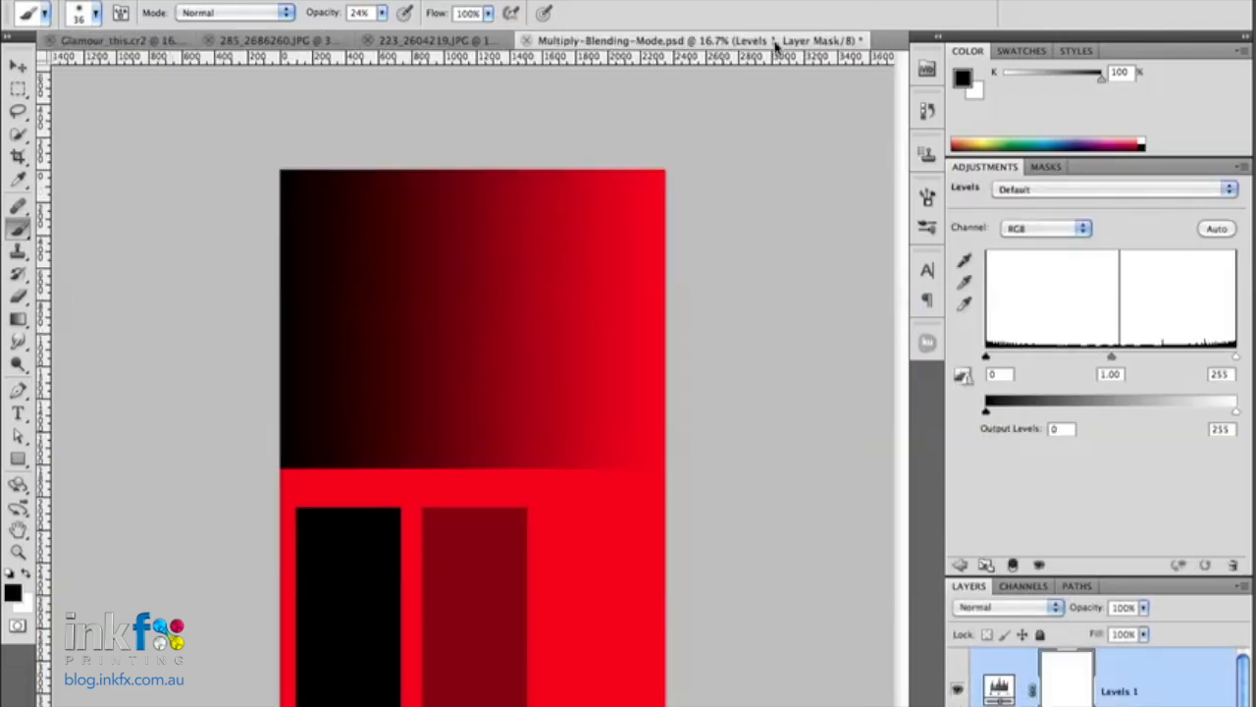